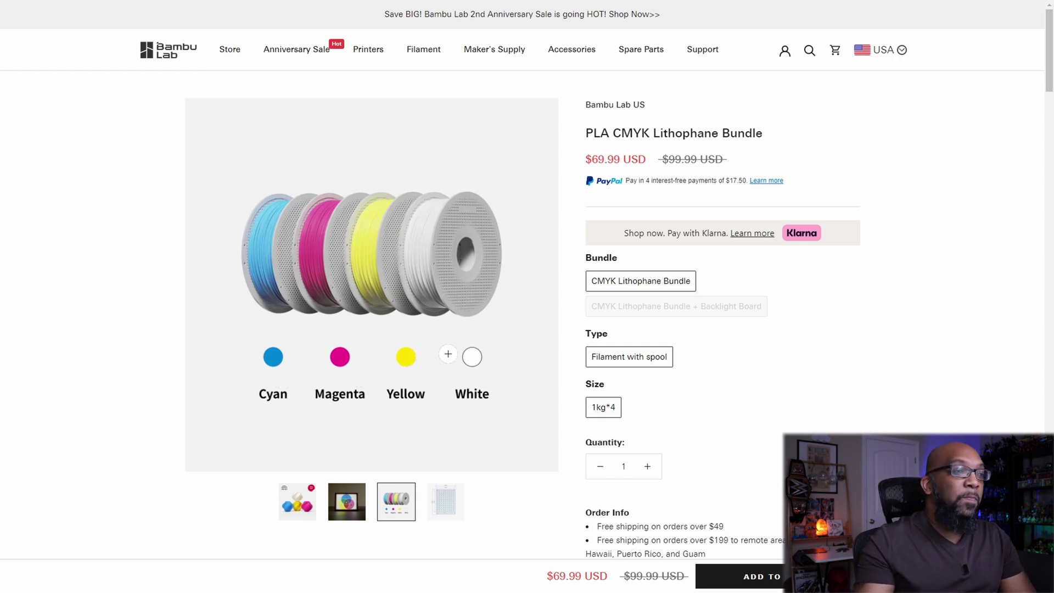
- Choose the 'CMYK Lithophane Bundle + Backlight Board' option, priced $74.99
click(713, 311)
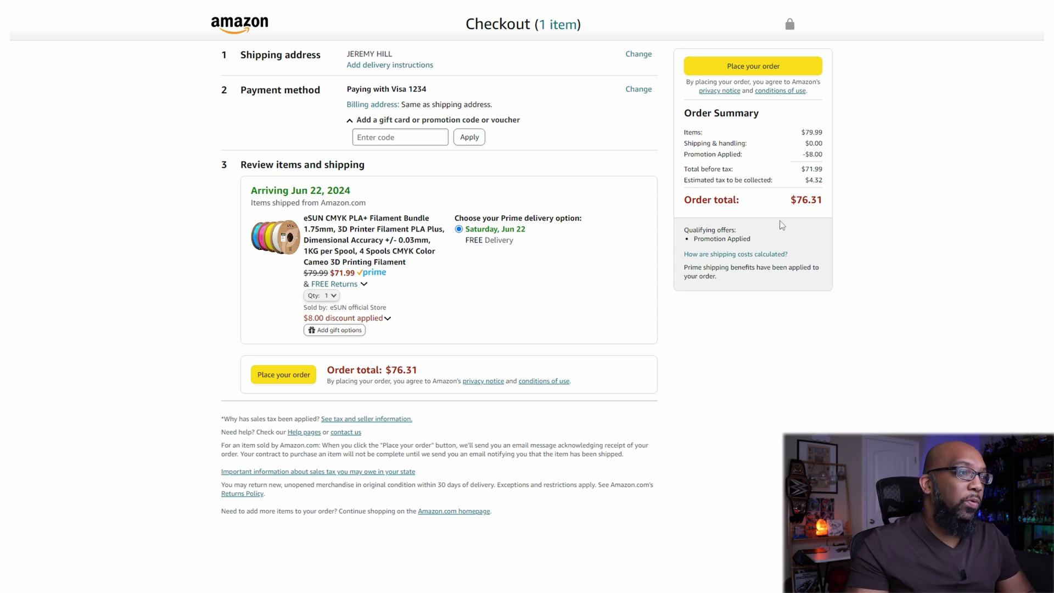
- Show, then hide, the price breakdown behind the $8.00 discount at checkout
click(379, 320)
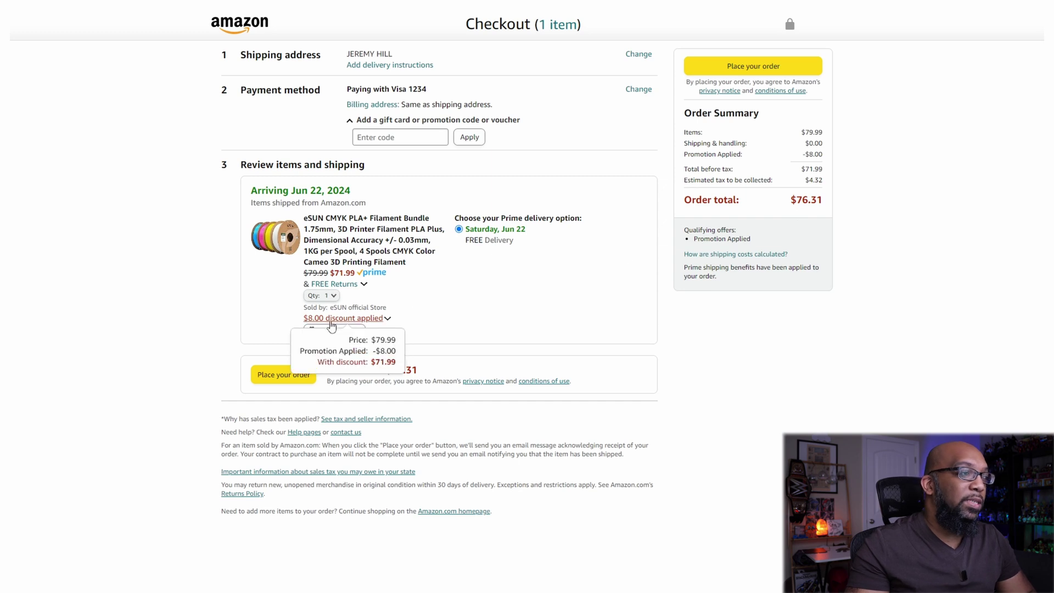
click(631, 340)
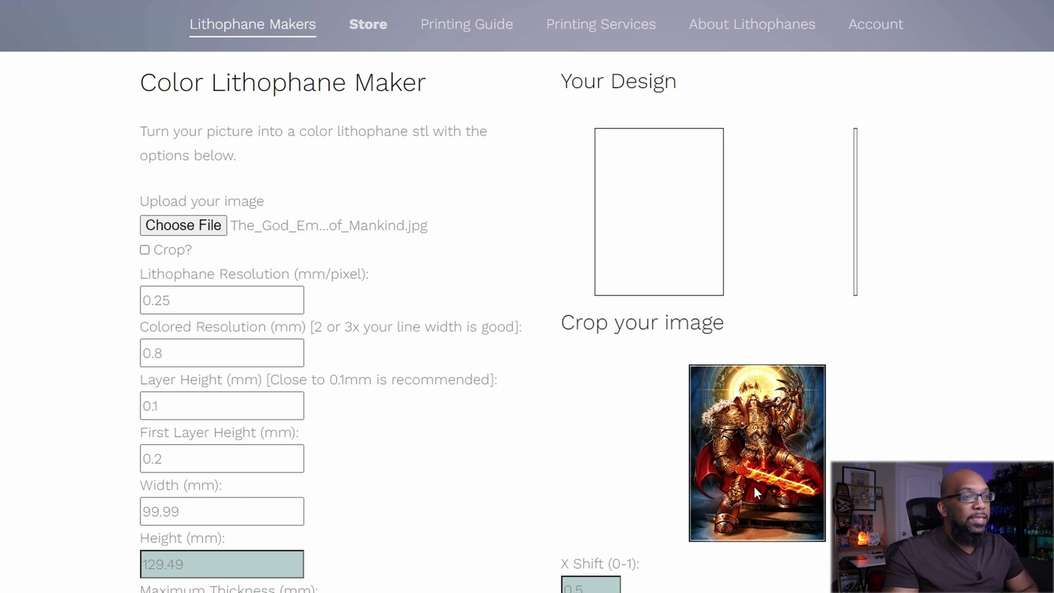
- Scroll down to the Color Lithophane Maker settings below the uploaded artwork
scroll(735, 478, down, 1)
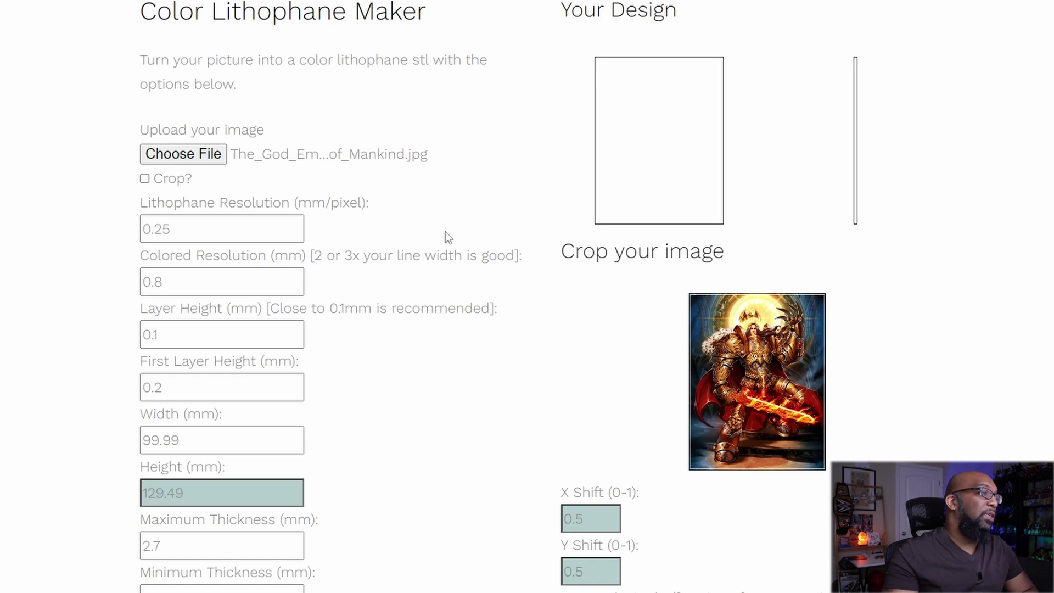
- Tick Crop? and enter Width 144 mm and Height 108 mm
click(145, 179)
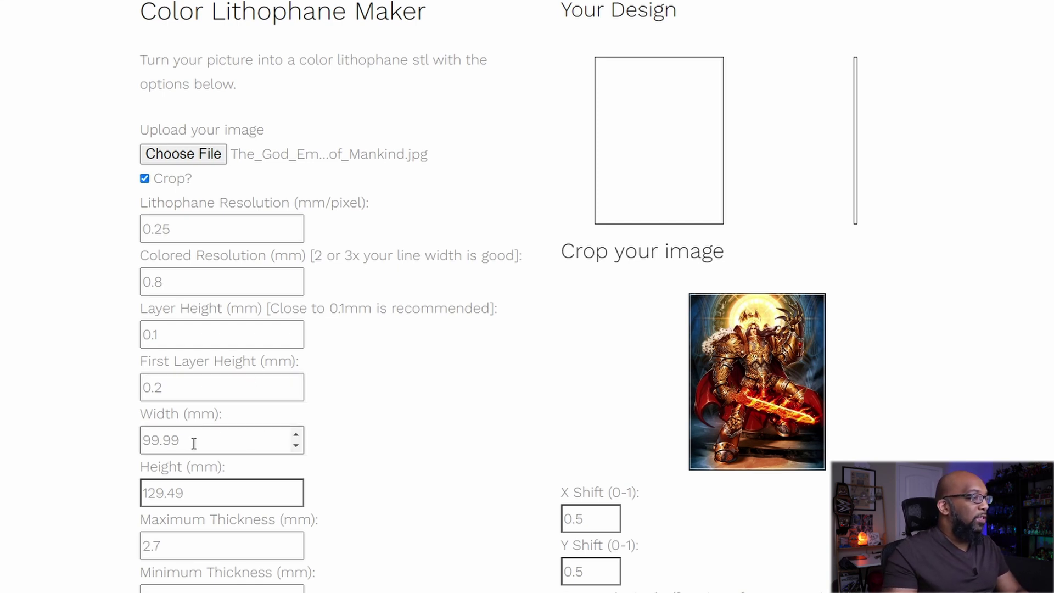
drag(191, 439, 125, 451)
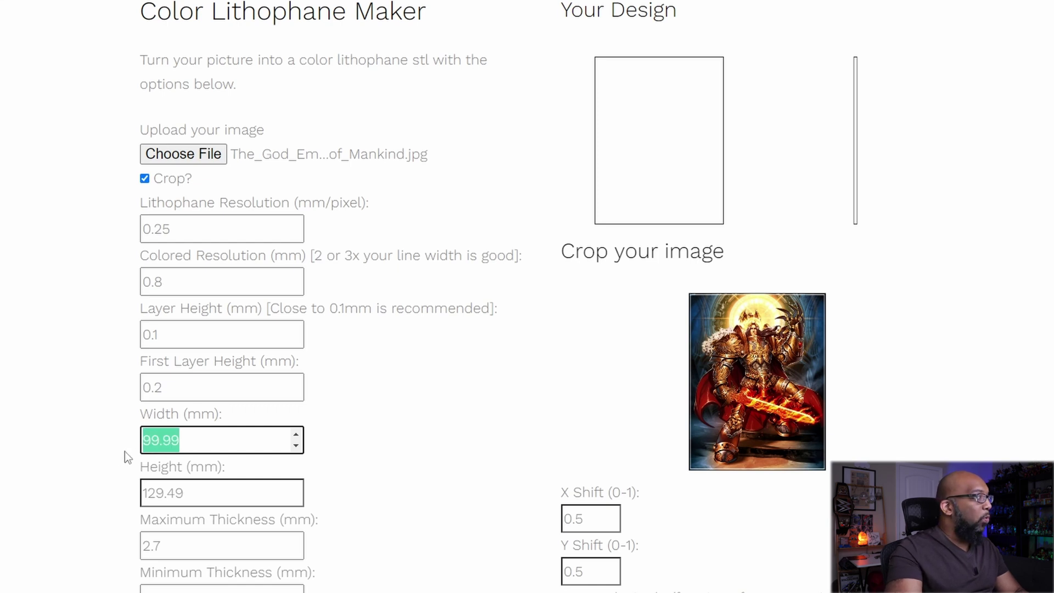
text(144)
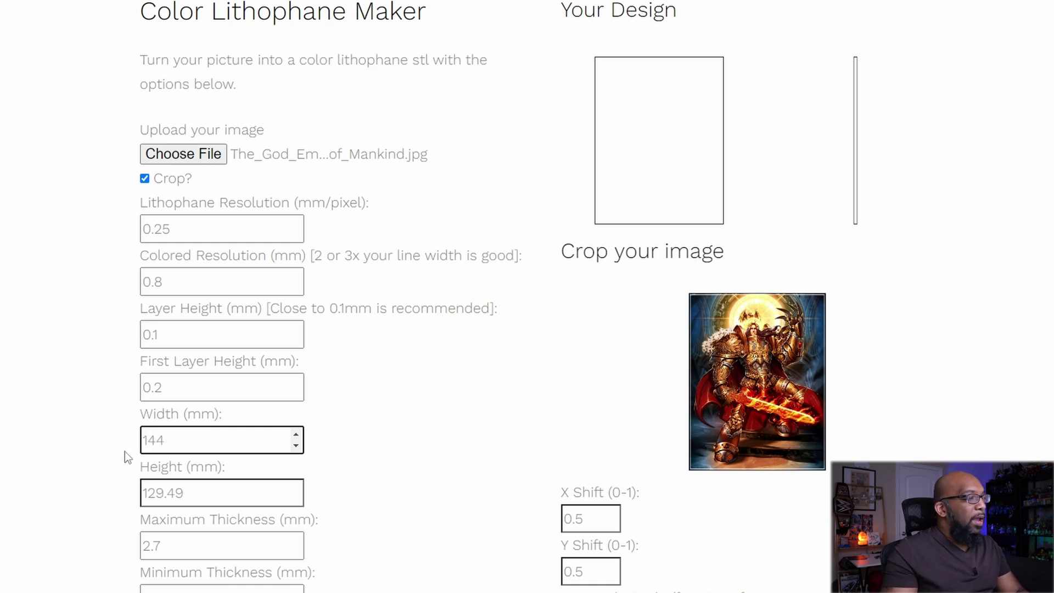
drag(198, 491, 122, 488)
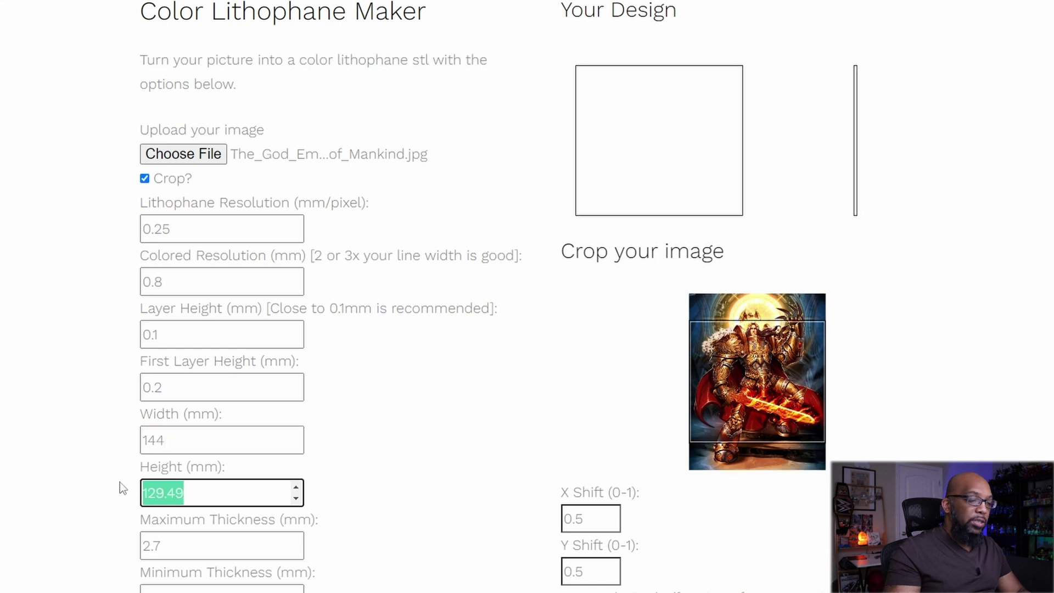
text(10)
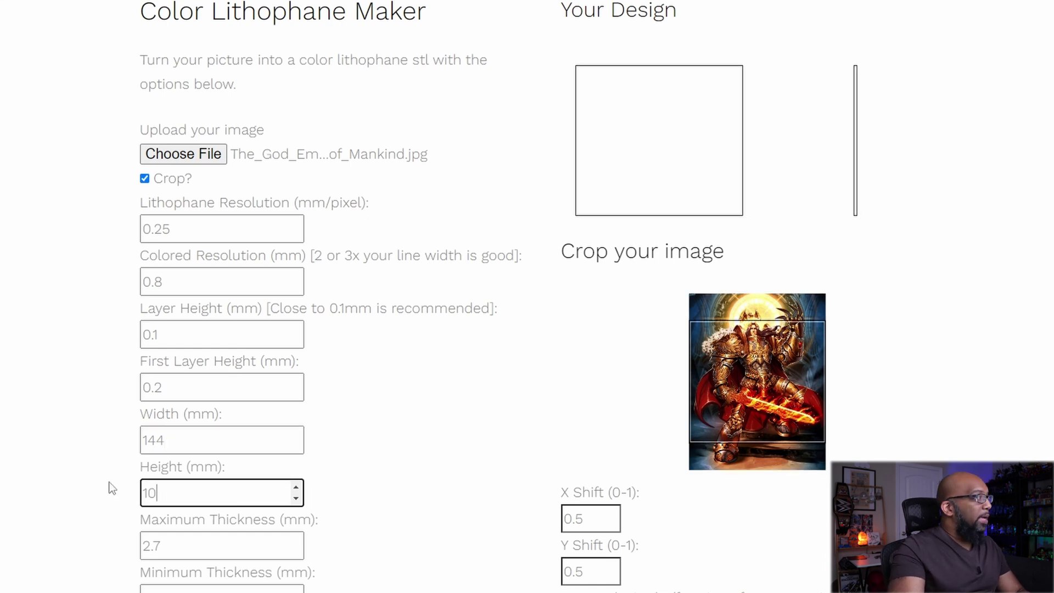
text(8)
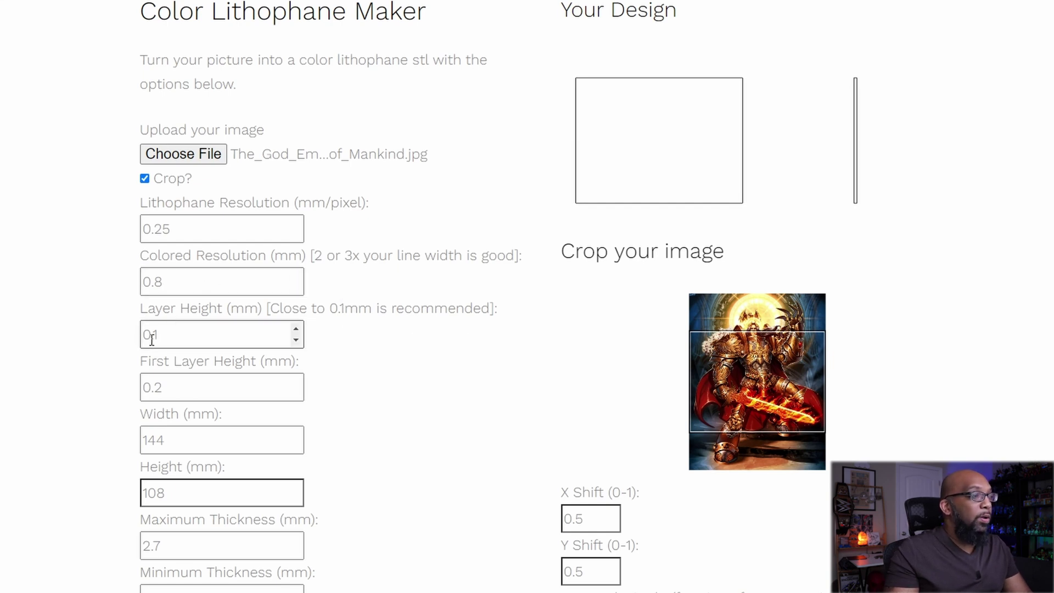
- Change First Layer Height from 0.2 to 0.15 mm and review the remaining settings
click(169, 388)
double_click(161, 387)
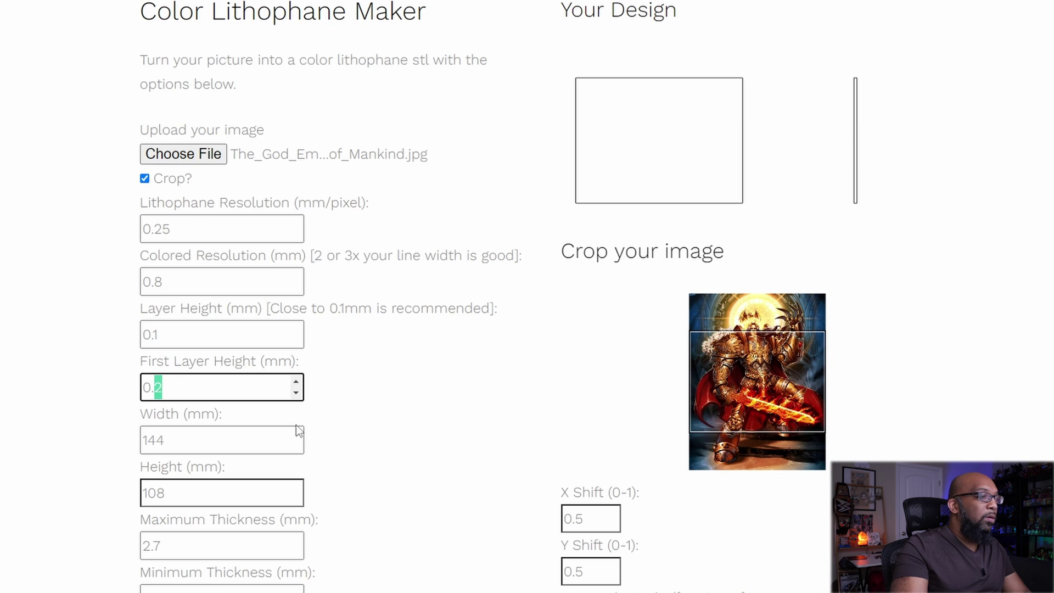
text(15)
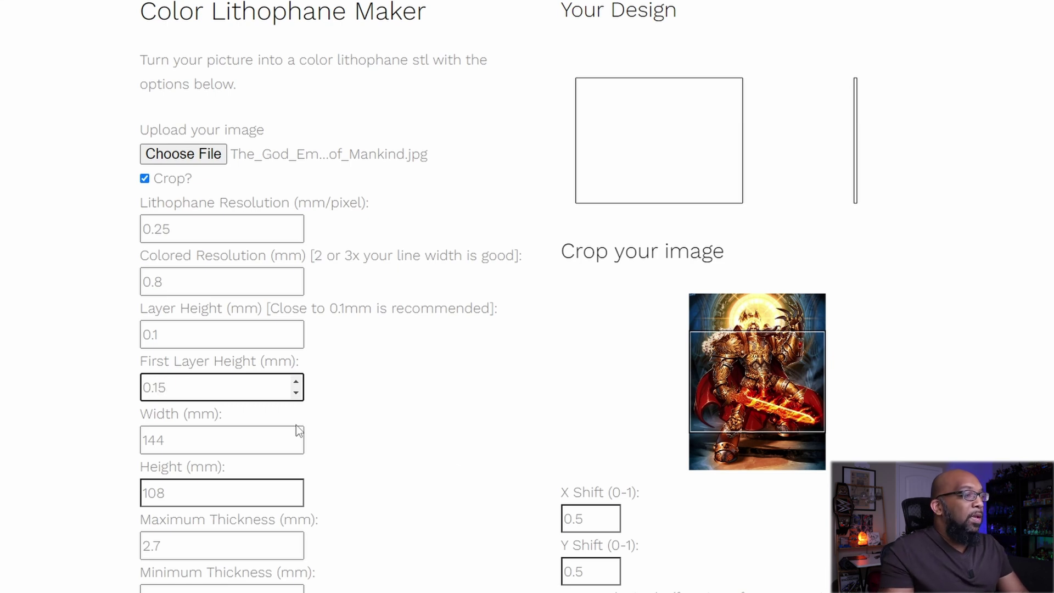
click(491, 478)
scroll(491, 476, down, 3)
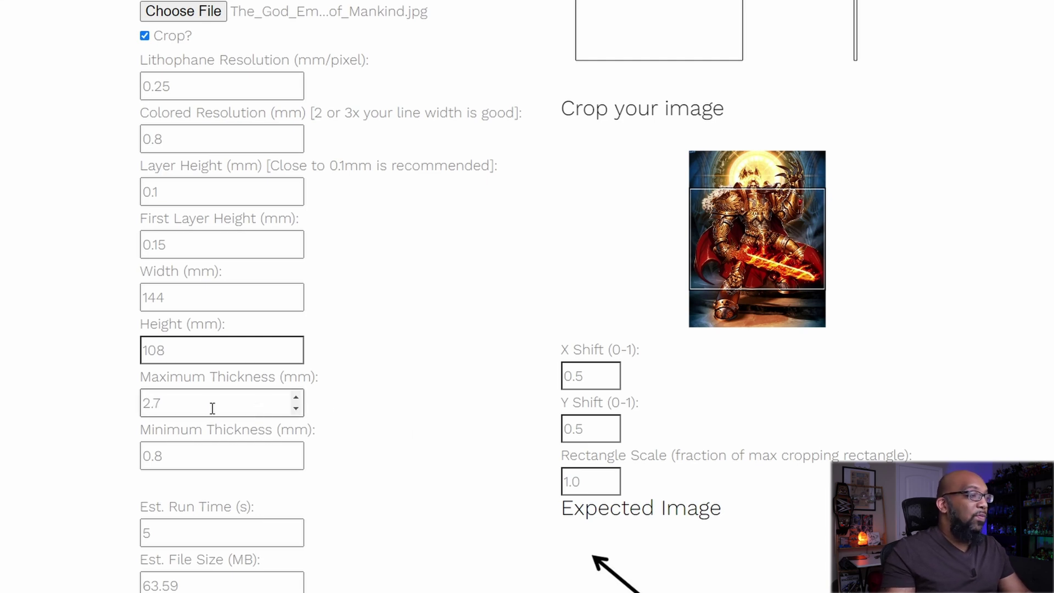
scroll(186, 455, down, 1)
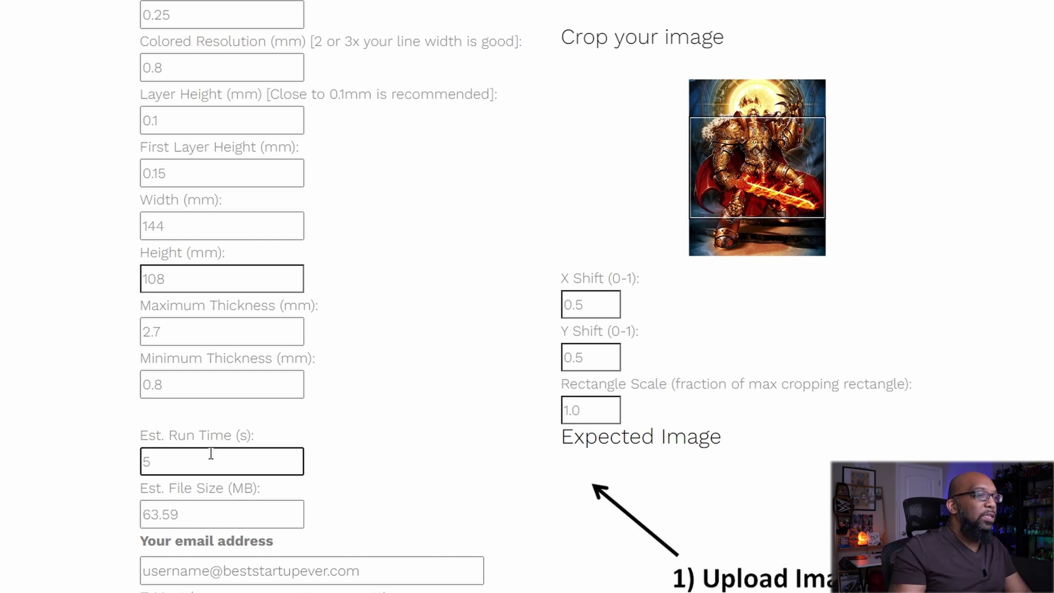
- Step the crop Y Shift up to 0.79, leaving X Shift 0.5 and Rectangle Scale 1.0
scroll(371, 433, up, 2)
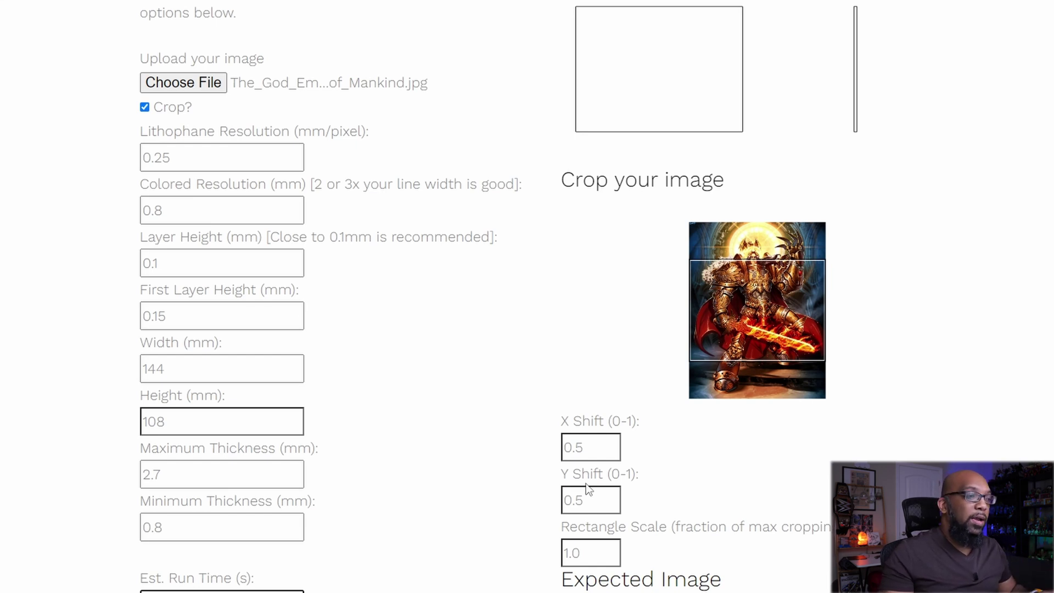
click(613, 495)
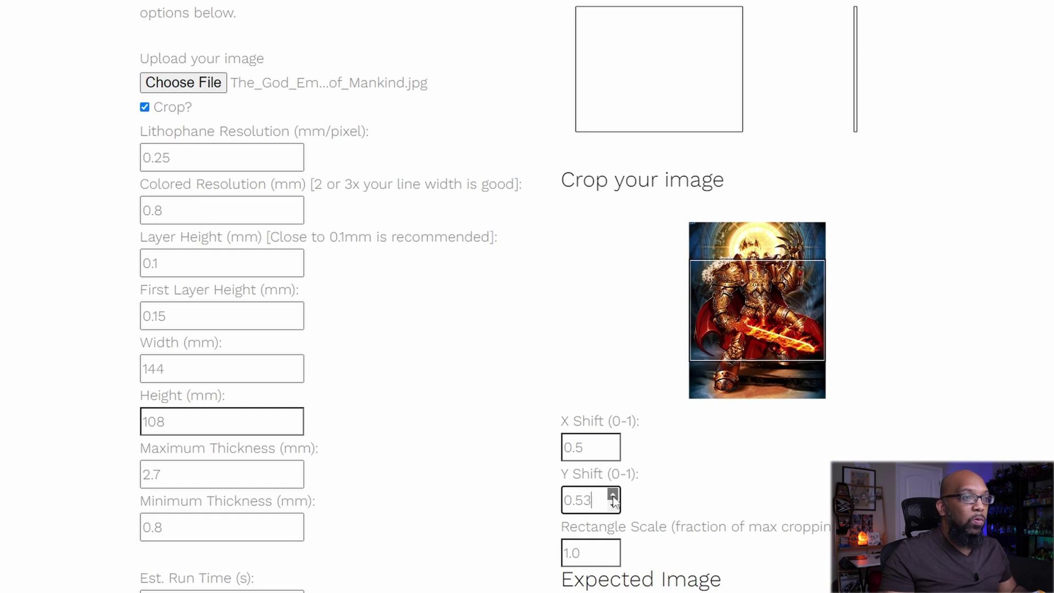
click(613, 495)
click(613, 495)
click(613, 495)
click(613, 495)
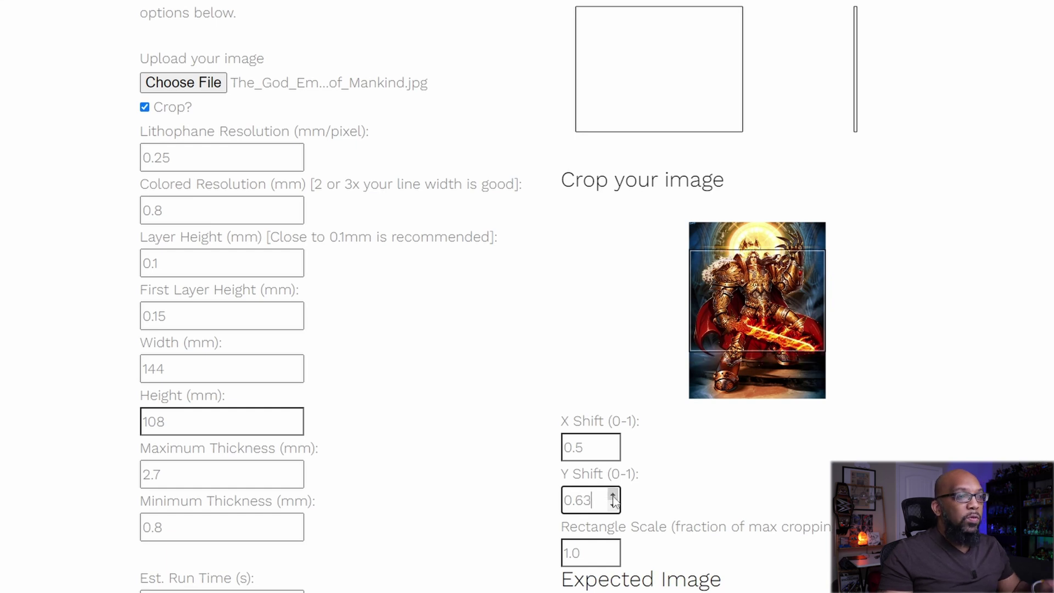
click(613, 495)
click(612, 495)
click(613, 495)
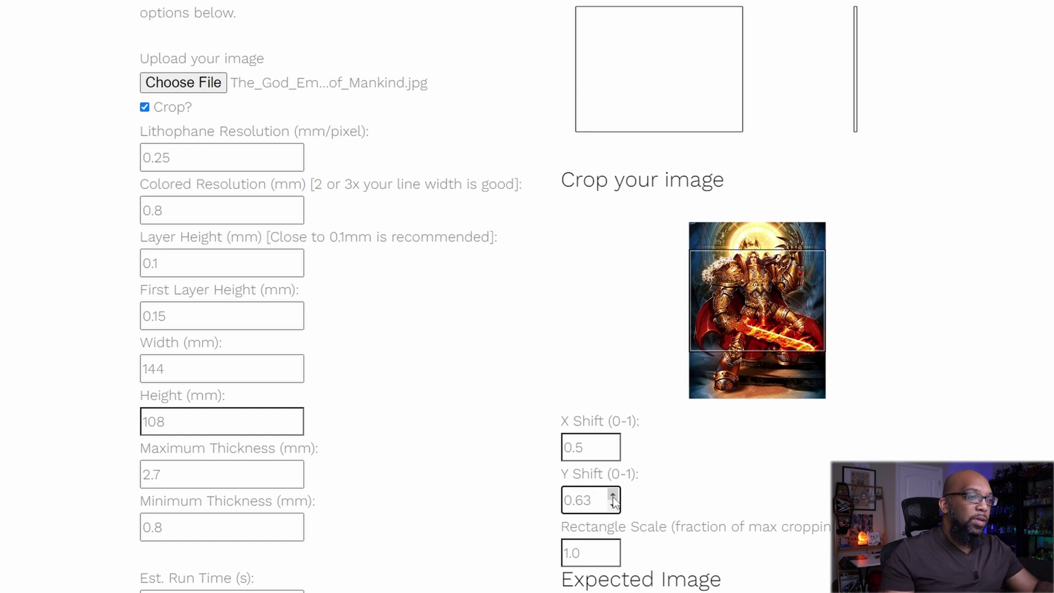
click(613, 495)
click(612, 495)
click(612, 495)
click(612, 495)
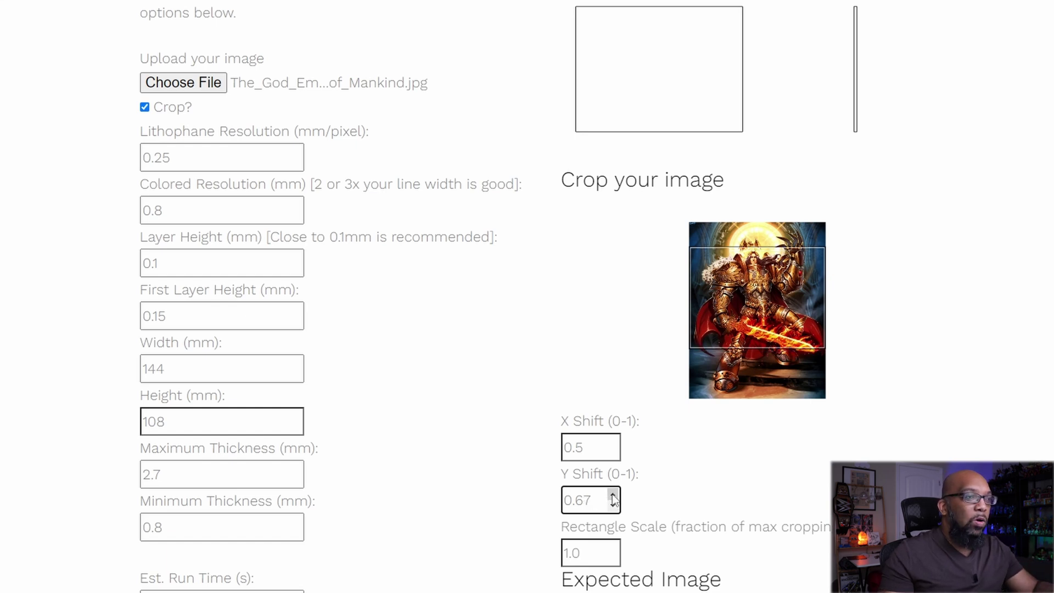
click(612, 495)
click(613, 495)
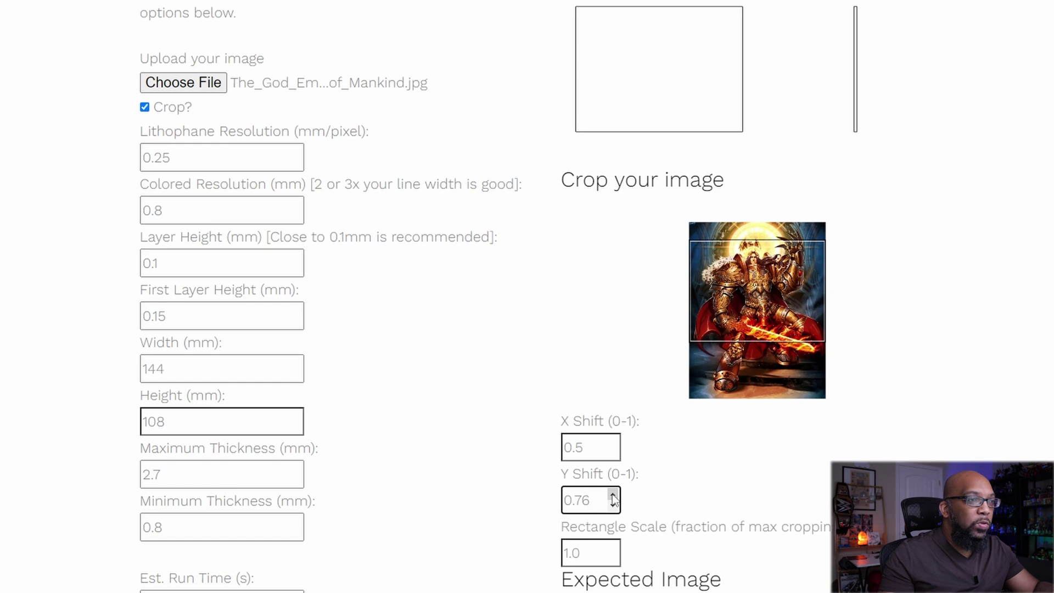
click(613, 495)
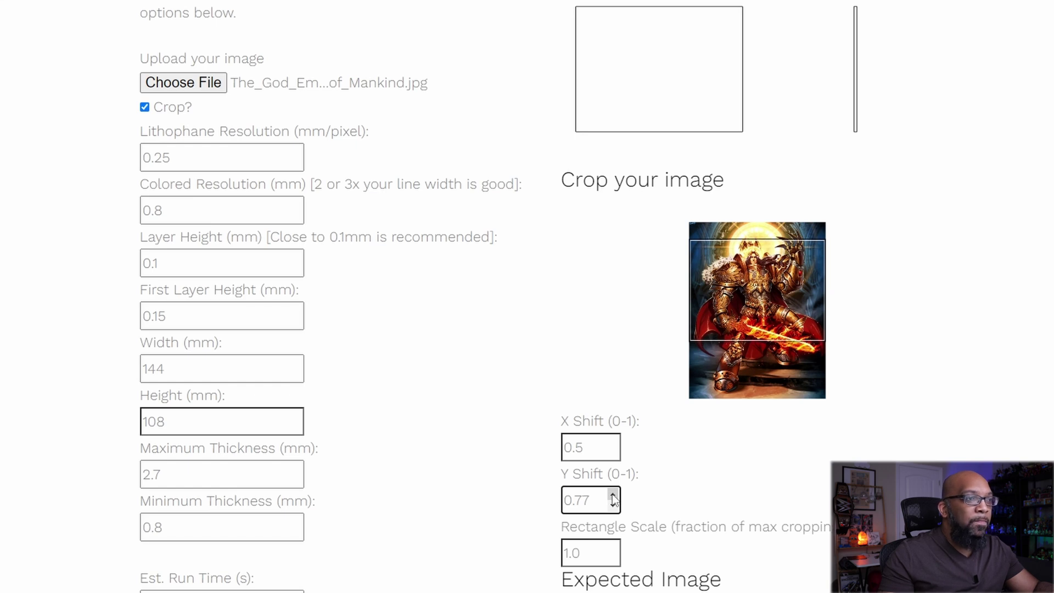
click(613, 496)
click(612, 495)
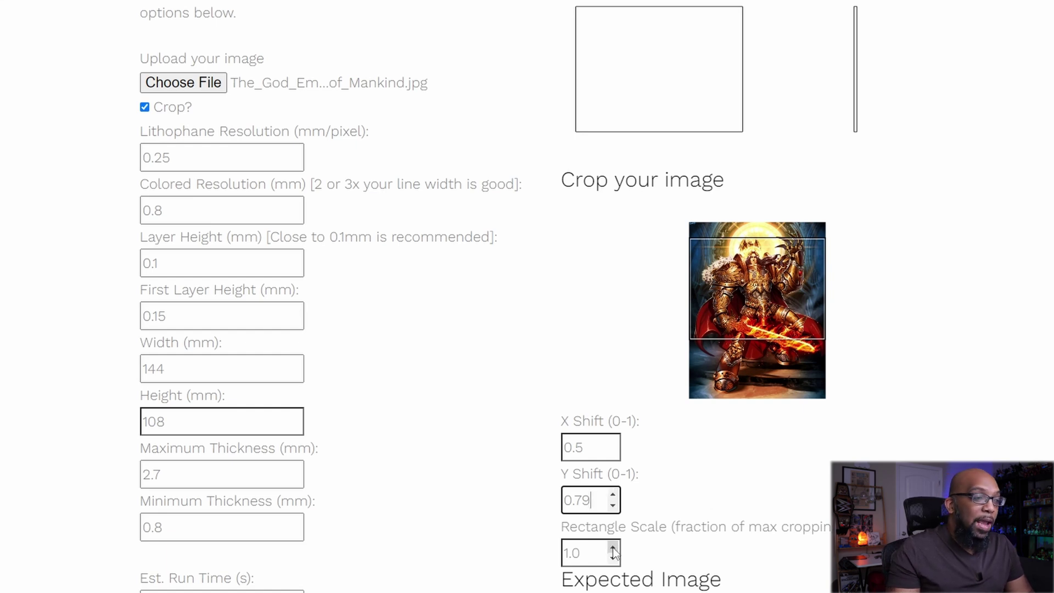
- Keep palette 1 (eSun Warm White, Purple/Magenta, HATCHBOX Yellow, AIO Cyan) in Select Palette
scroll(615, 549, down, 3)
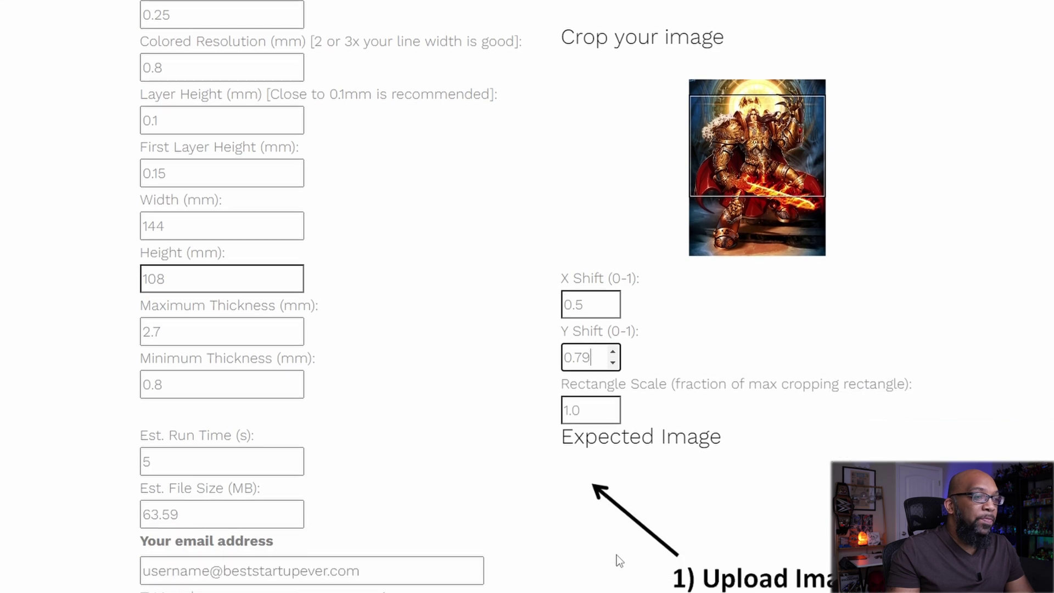
scroll(617, 554, down, 4)
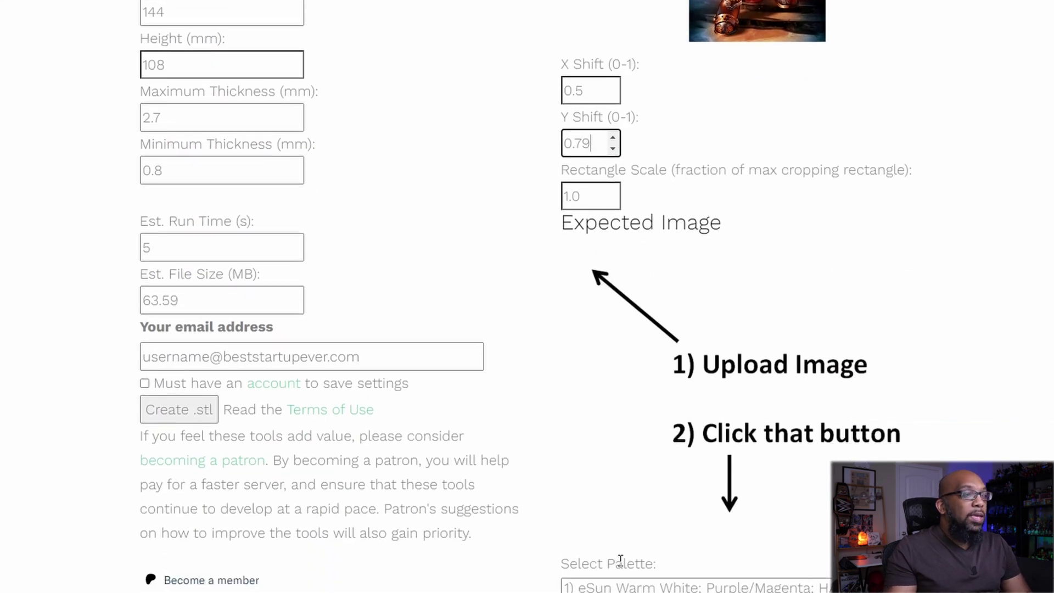
scroll(620, 558, down, 1)
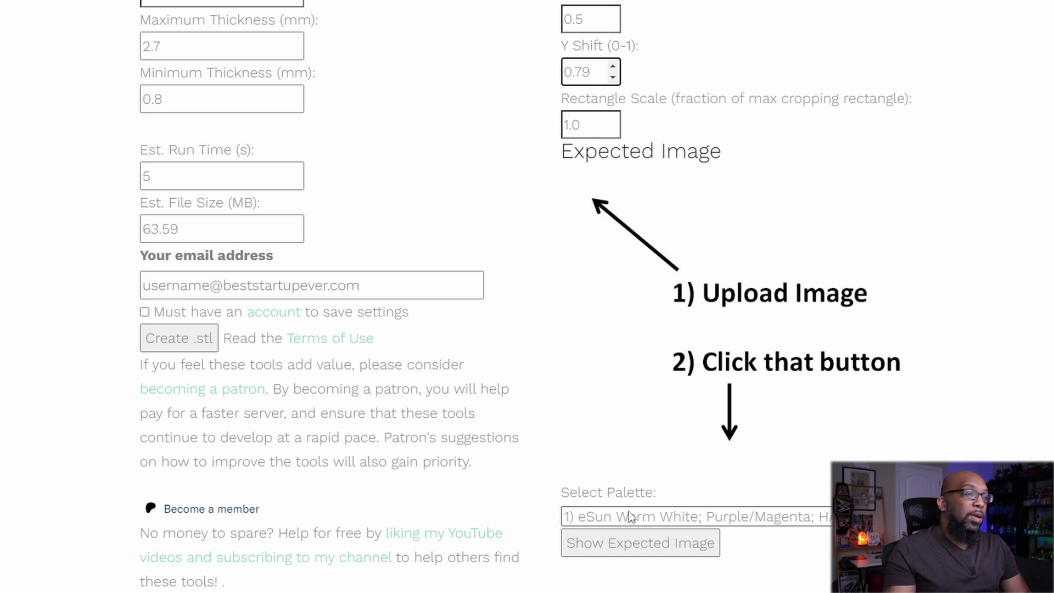
scroll(629, 516, down, 1)
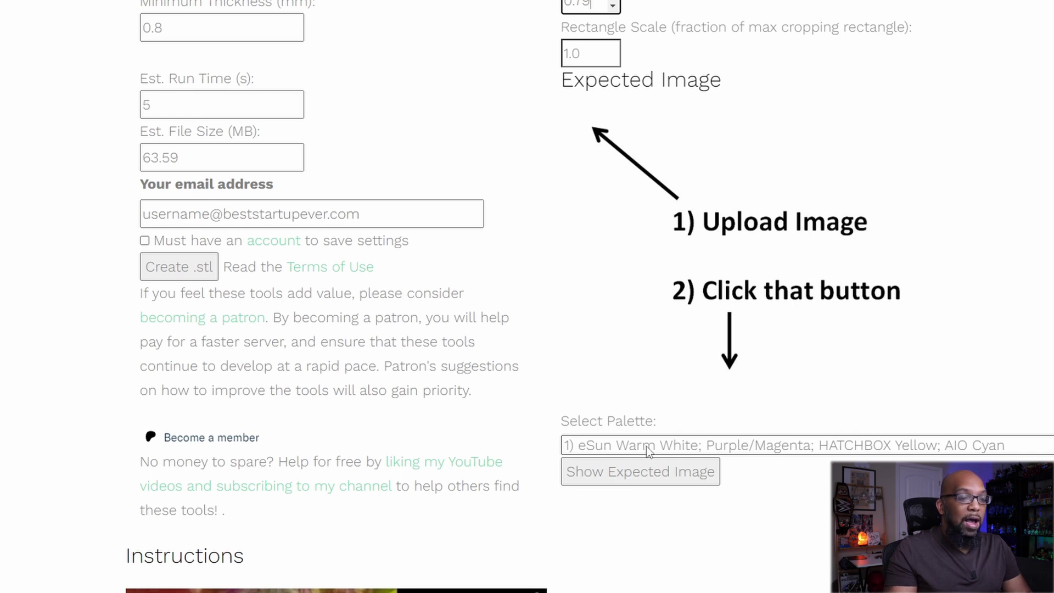
click(650, 451)
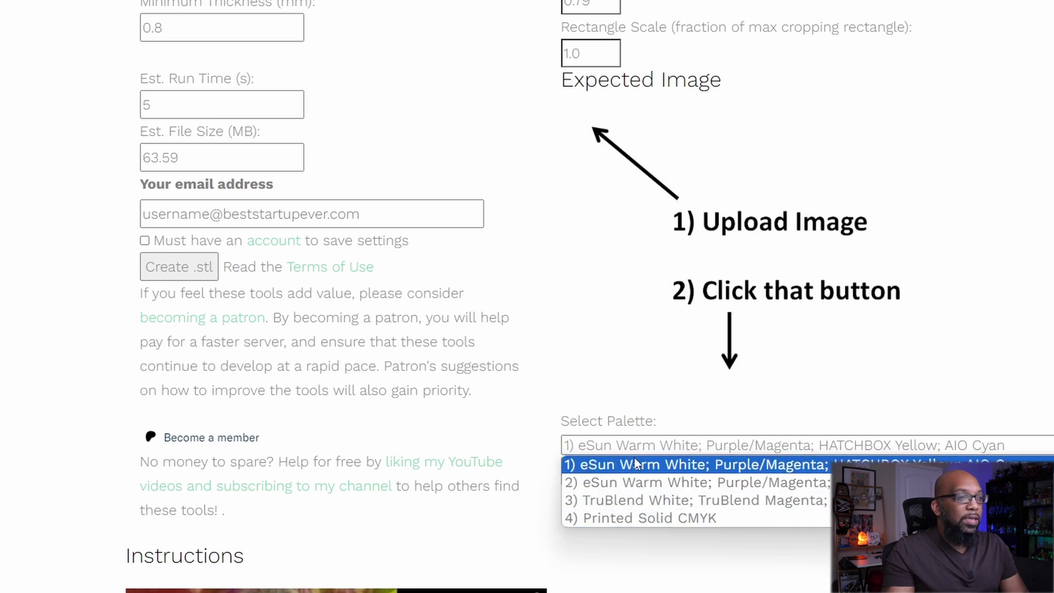
click(635, 464)
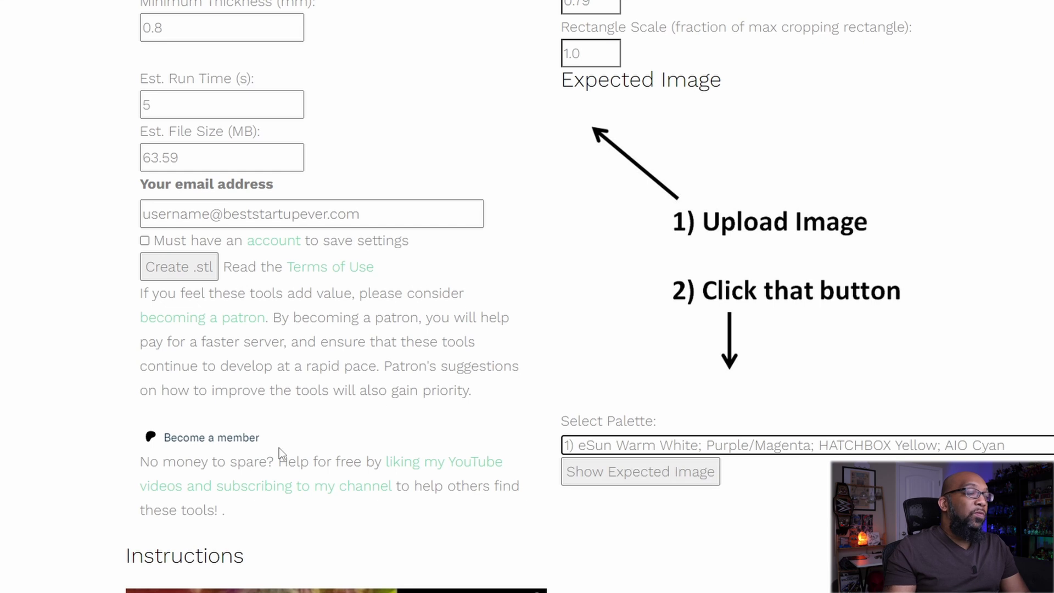
- Start Create .stl and enter your email address in the required email field
scroll(279, 447, up, 1)
click(212, 329)
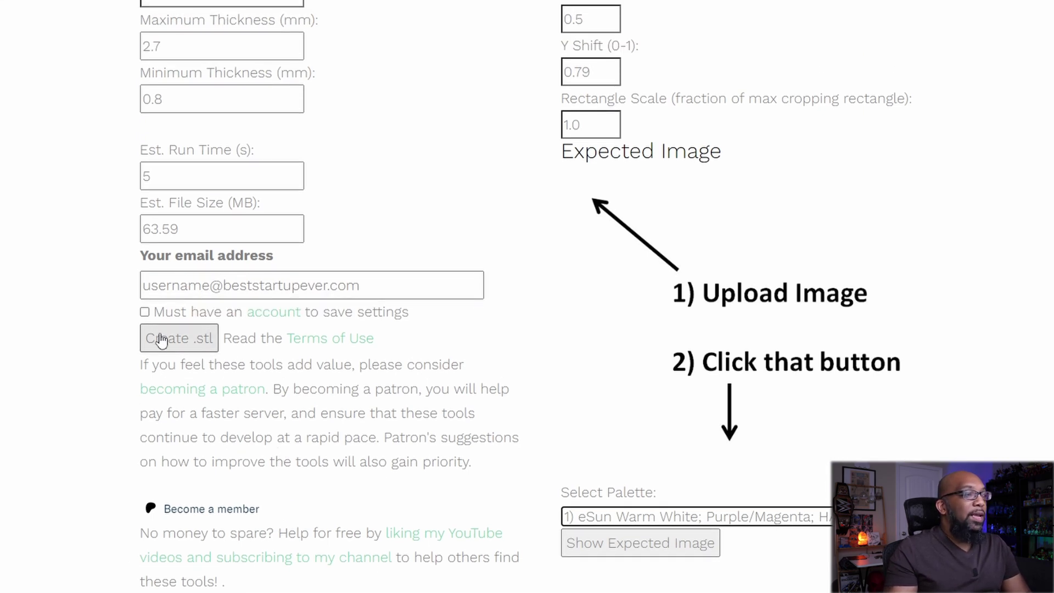
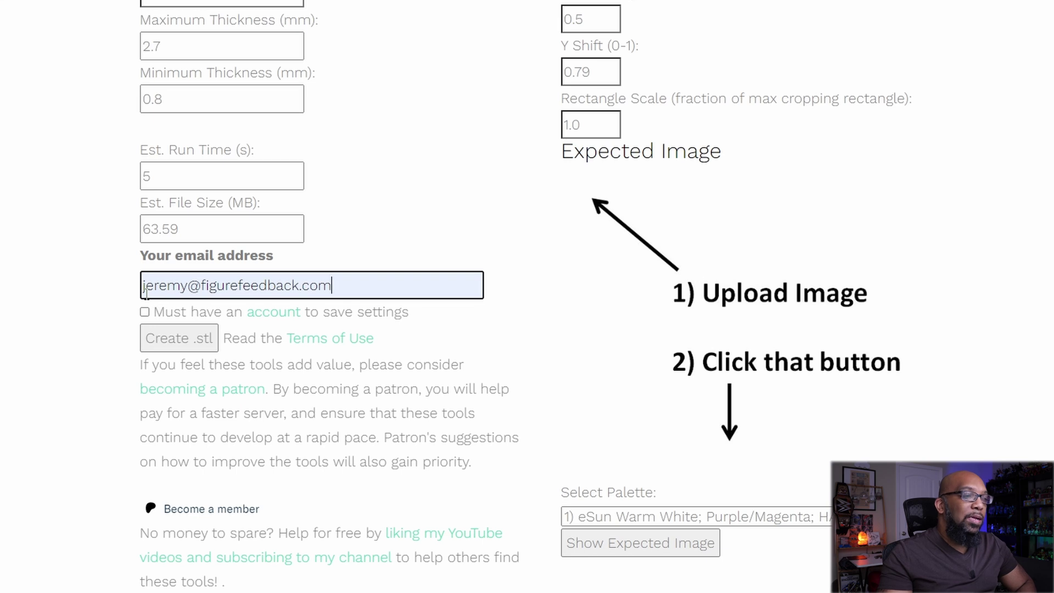
- Preview the expected colour image of the lithophane
click(659, 555)
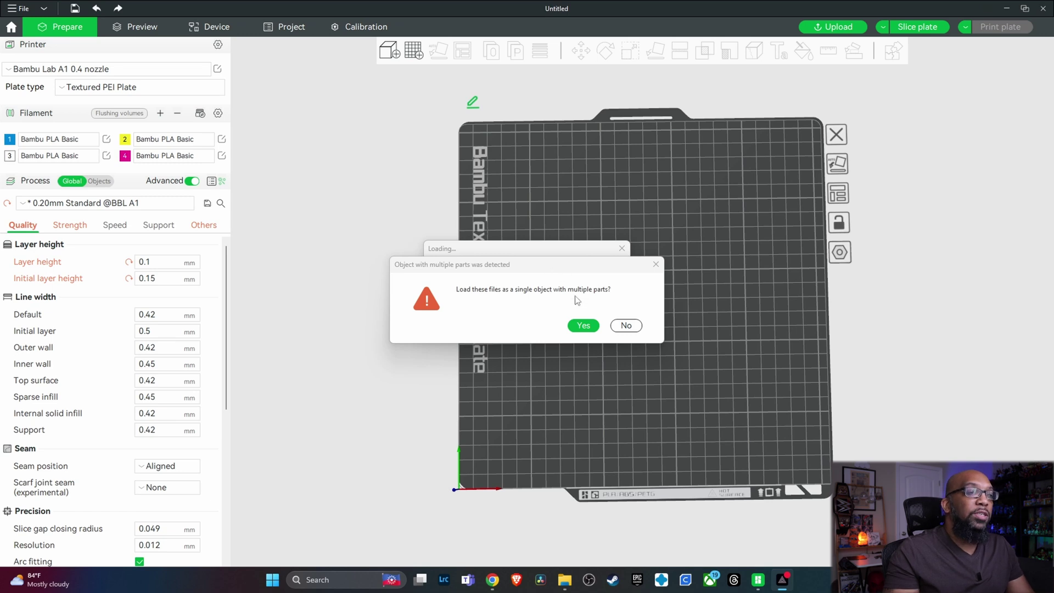
- Accept combining the lithophane files into one multi-part object and dismiss the info notification
click(580, 326)
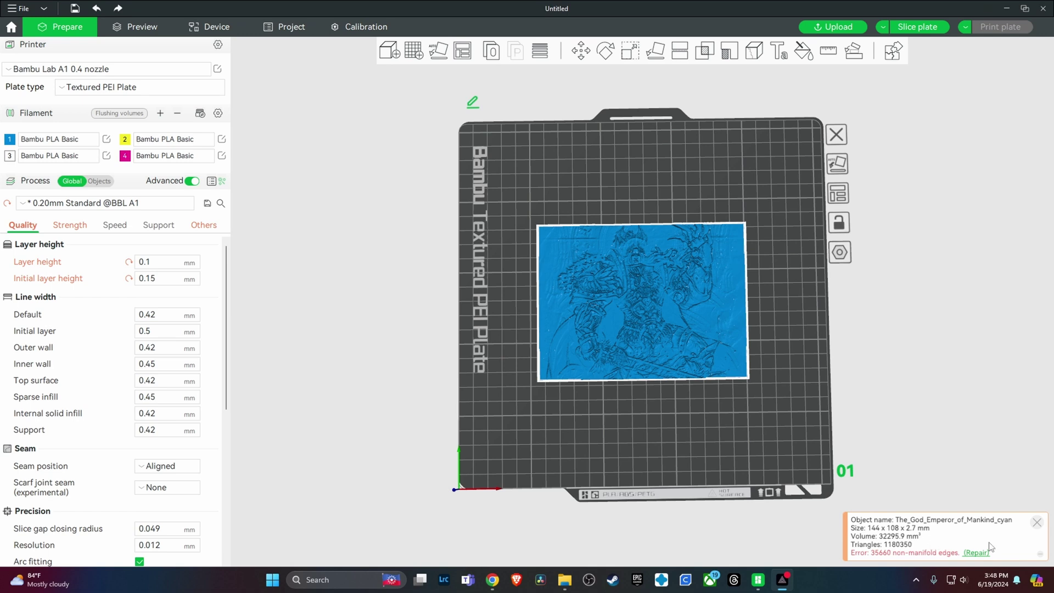
click(1037, 522)
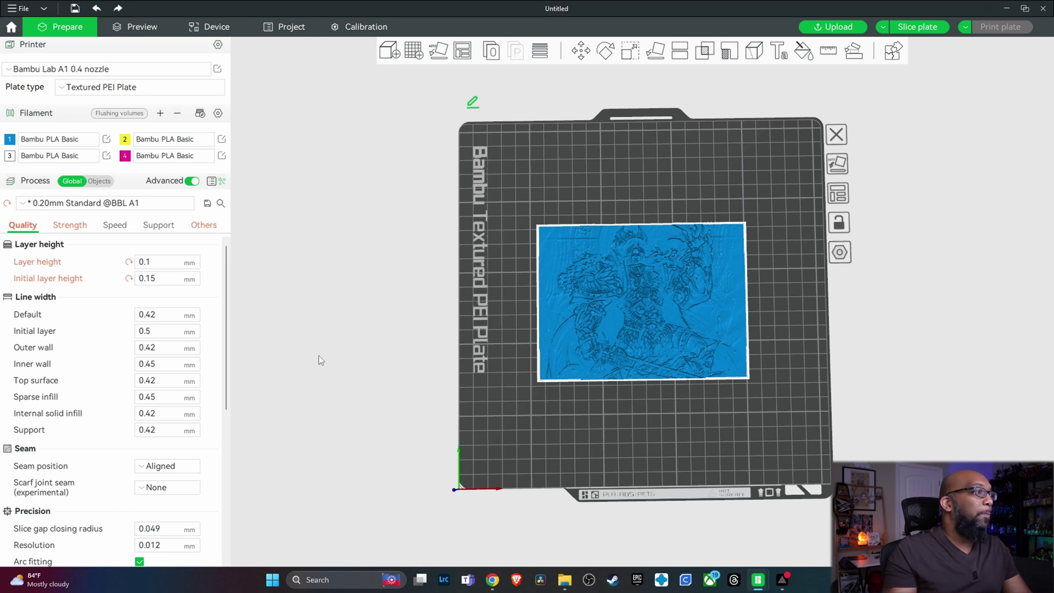
scroll(321, 343, up, 1)
scroll(321, 342, down, 1)
drag(321, 342, 308, 295)
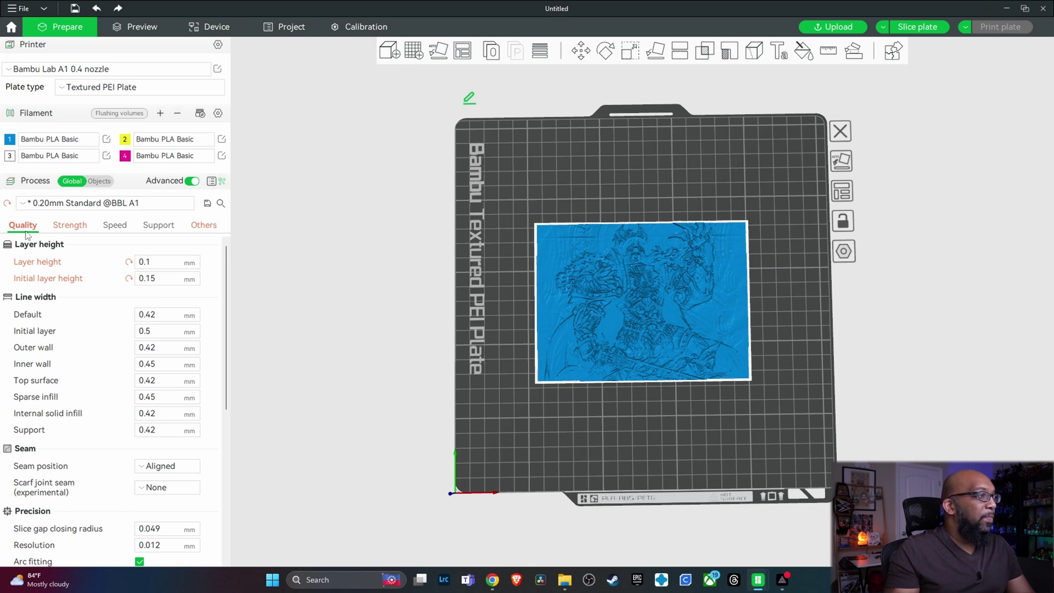
click(193, 182)
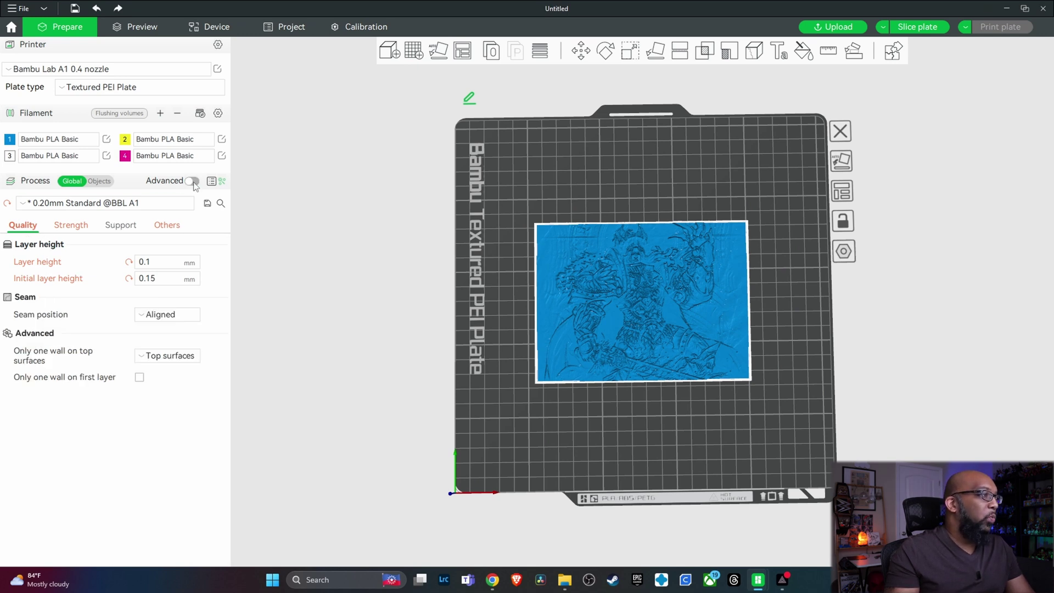
click(193, 181)
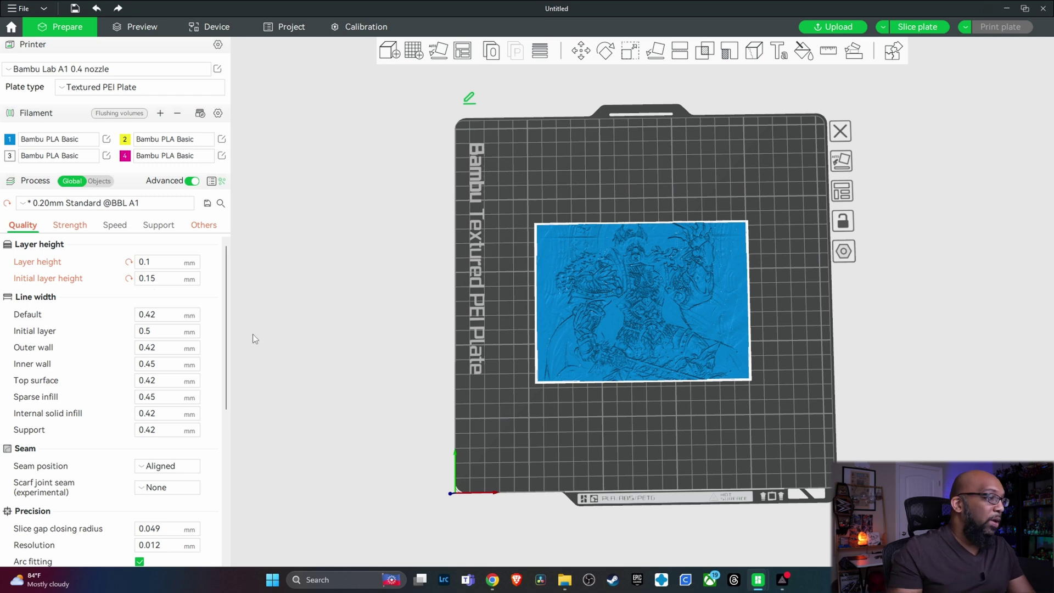
click(68, 227)
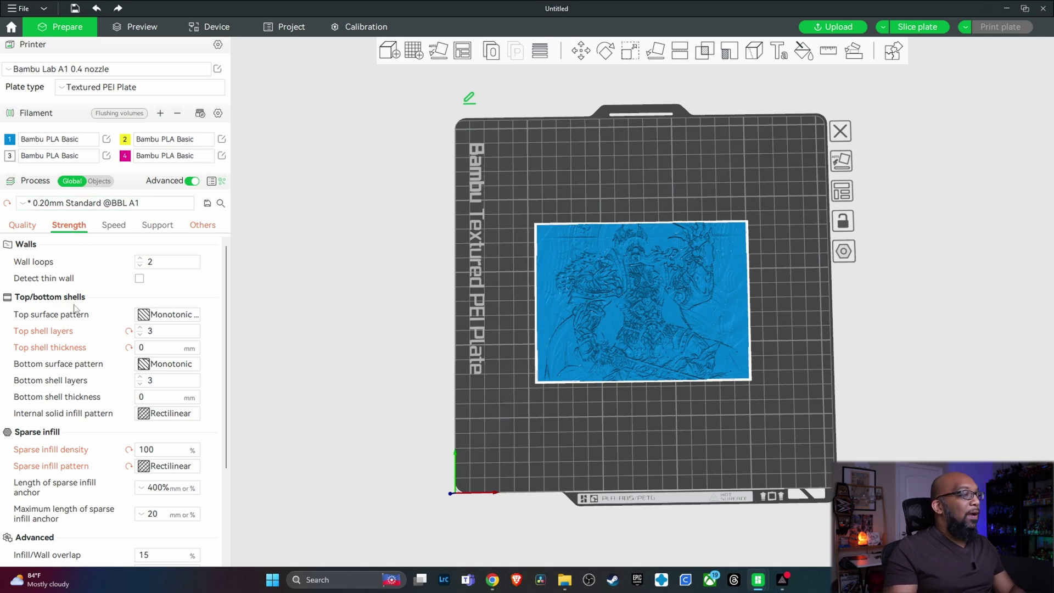
- Set top shell layers to 3 and top shell thickness to 0 mm
click(129, 332)
double_click(156, 332)
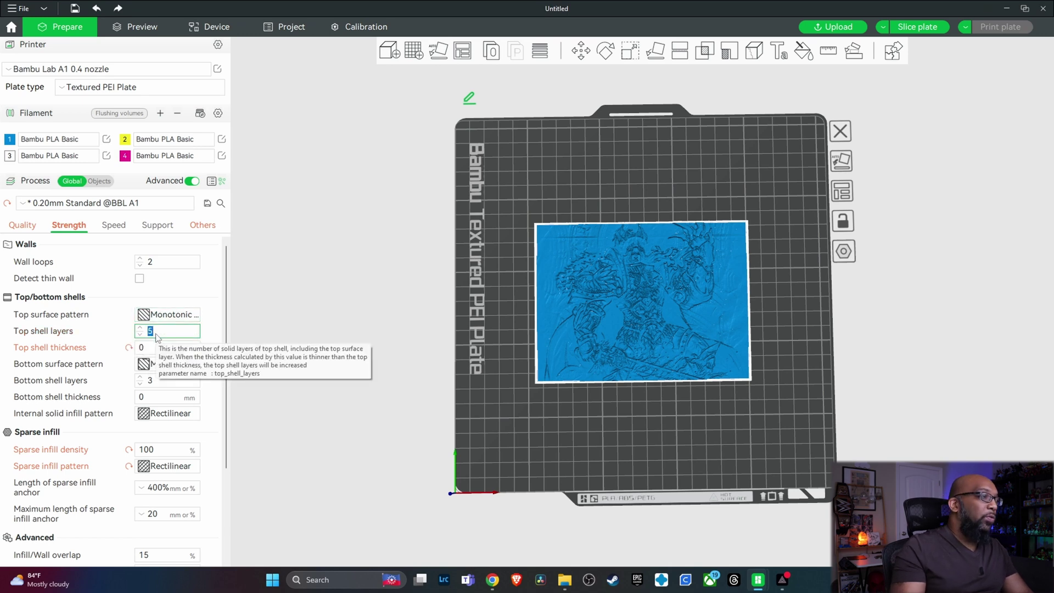
text(3)
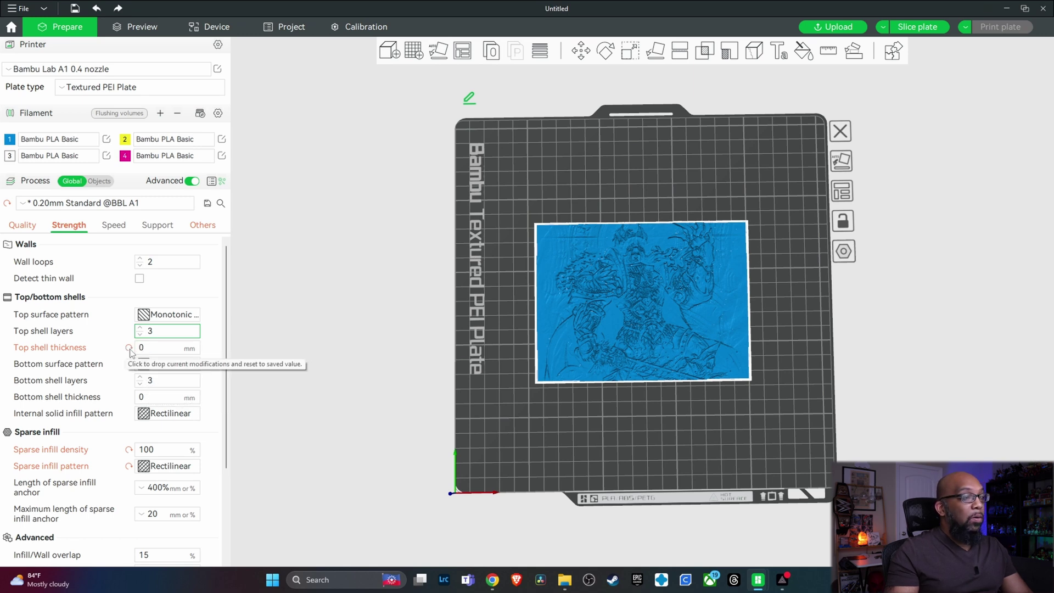
click(129, 348)
double_click(139, 347)
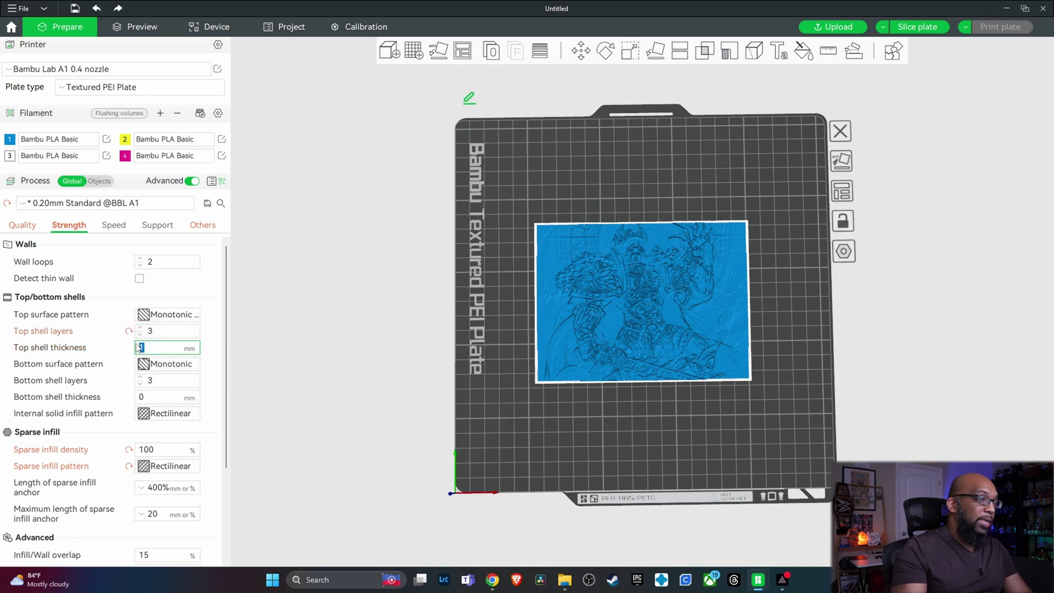
text(0)
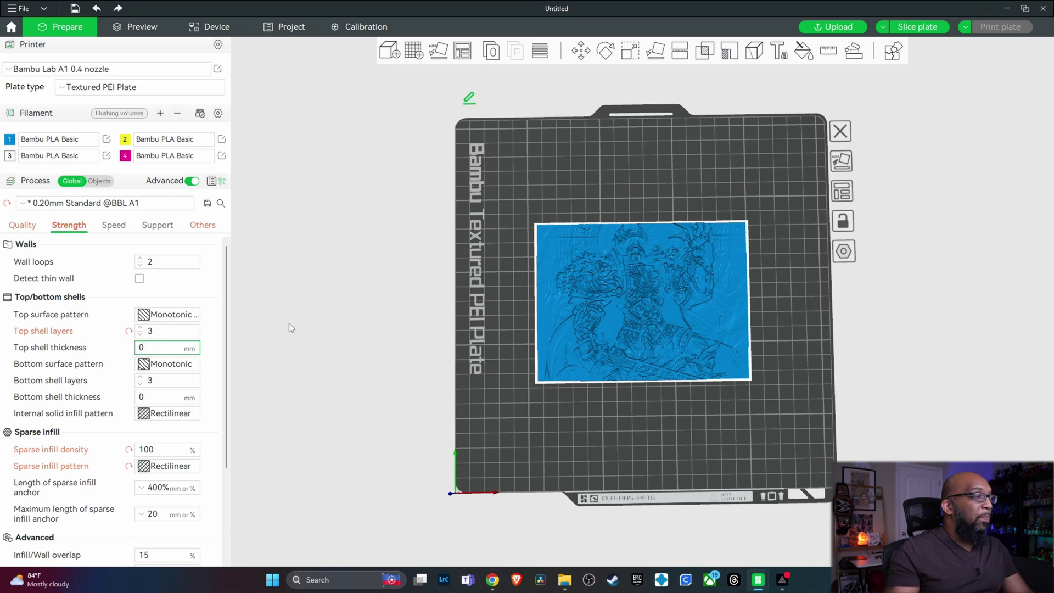
click(159, 386)
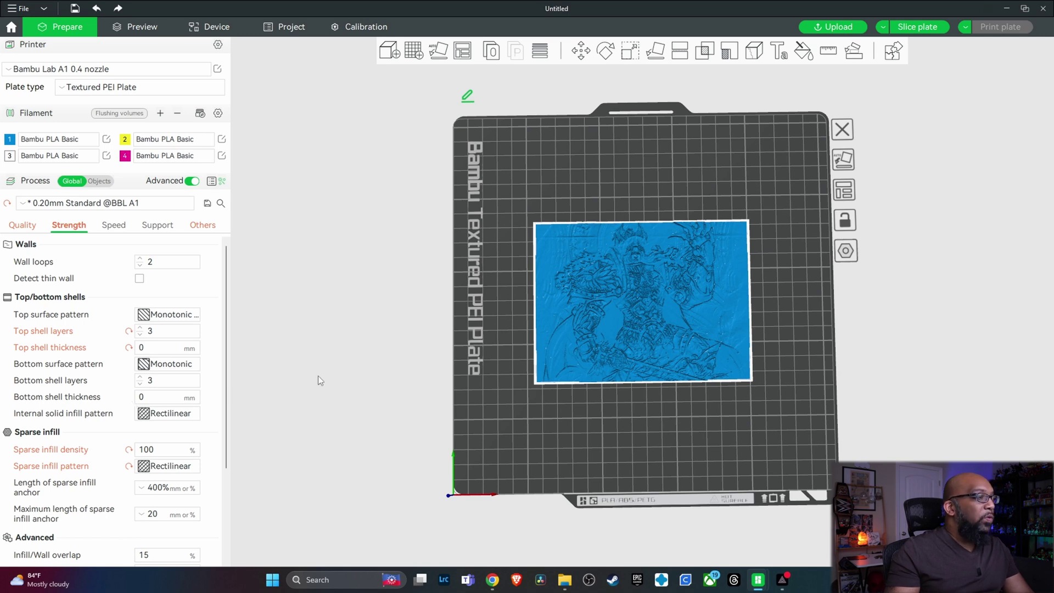
- Deselect the model and review the strength settings for 100% rectilinear sparse infill
click(281, 418)
scroll(144, 379, down, 3)
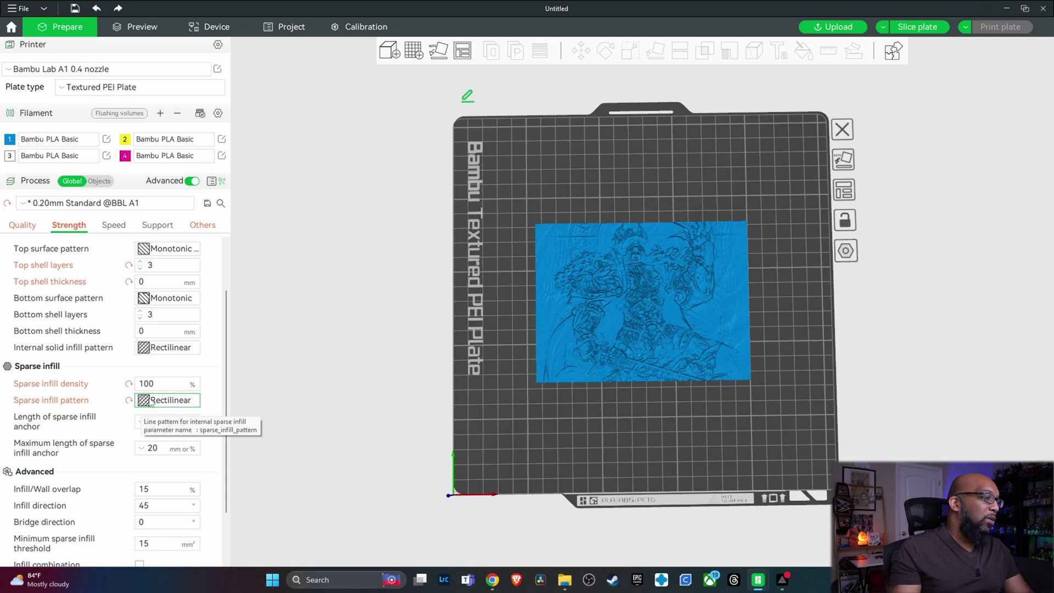
scroll(96, 384, down, 3)
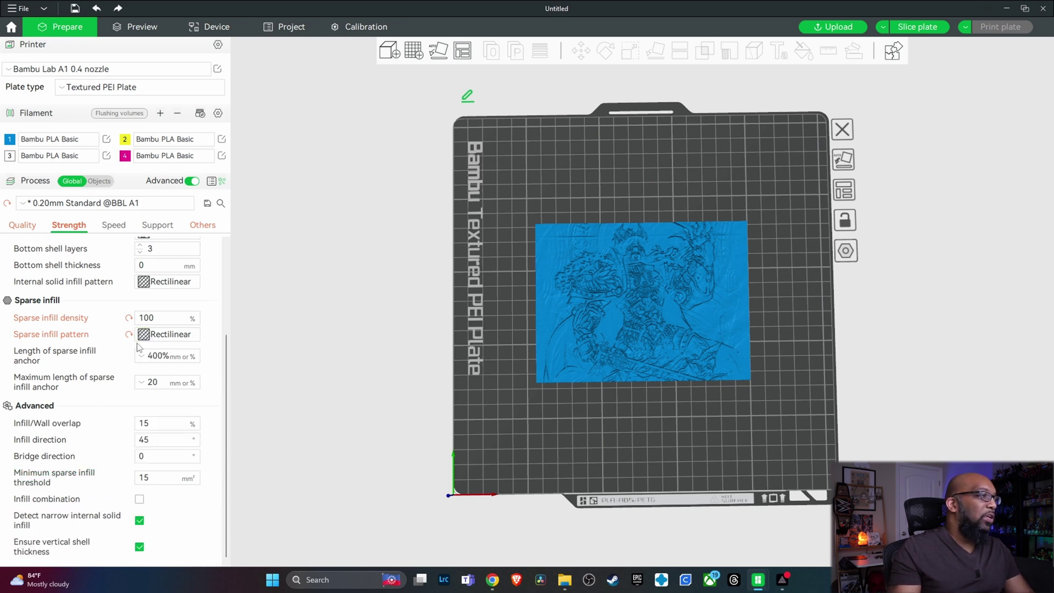
scroll(137, 329, up, 2)
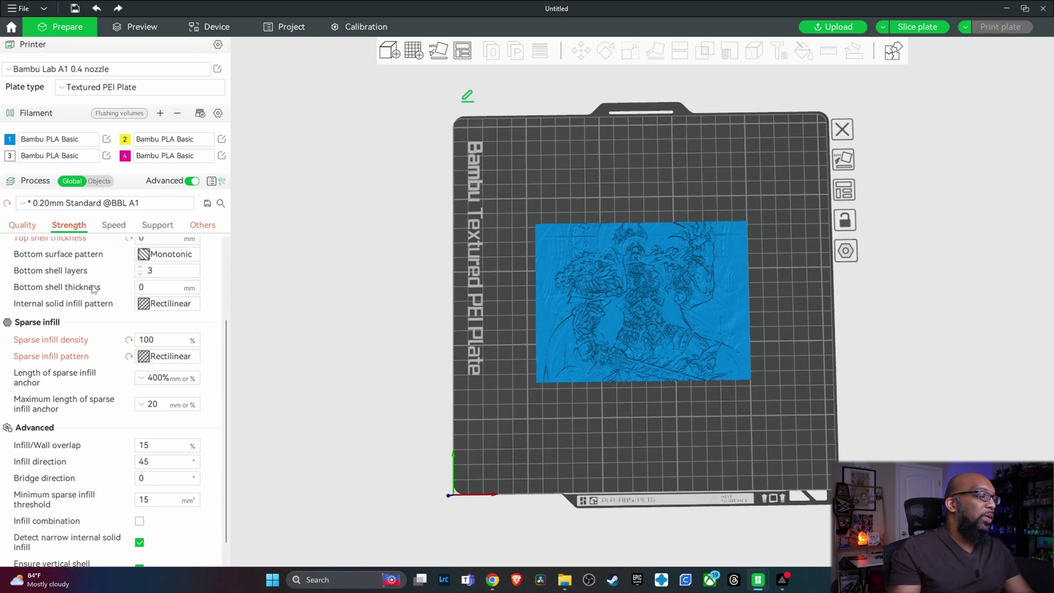
click(121, 227)
- Review the support, prime tower (45 mm³ prime volume) and brim settings, then switch process settings to Objects
click(145, 232)
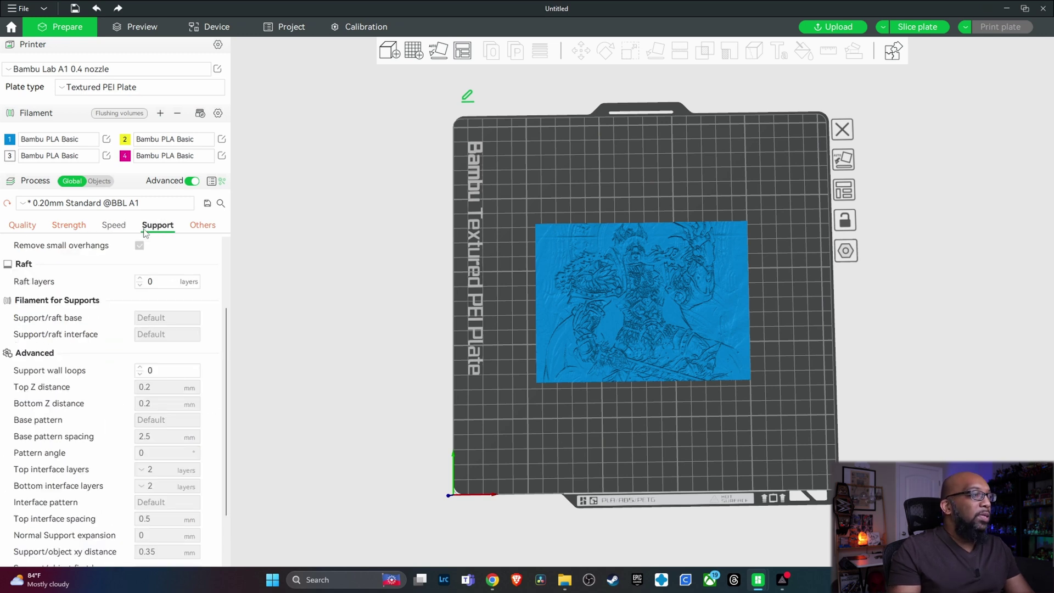
click(202, 226)
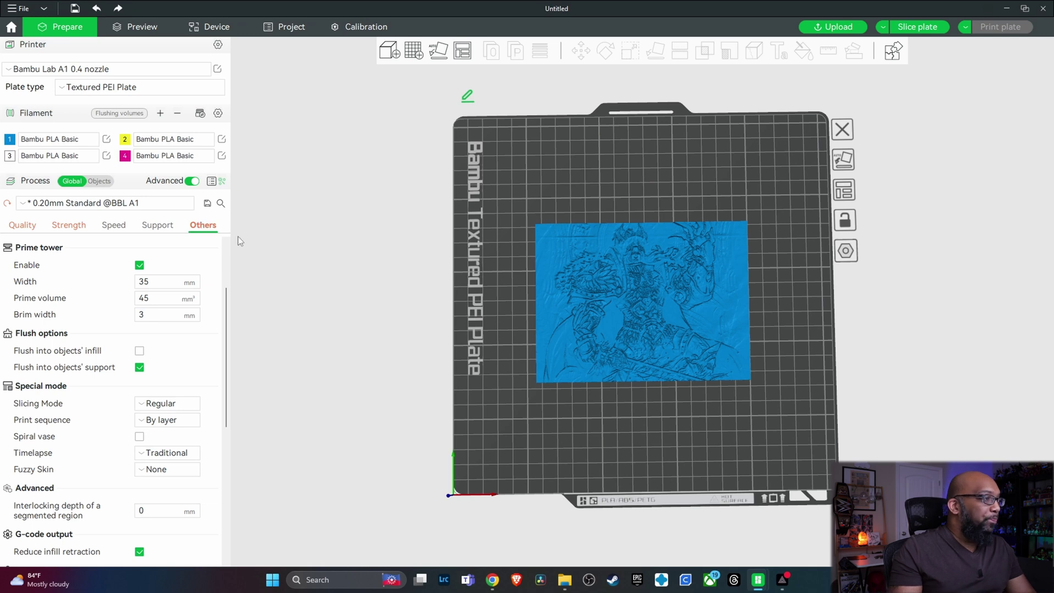
click(149, 302)
scroll(151, 306, up, 3)
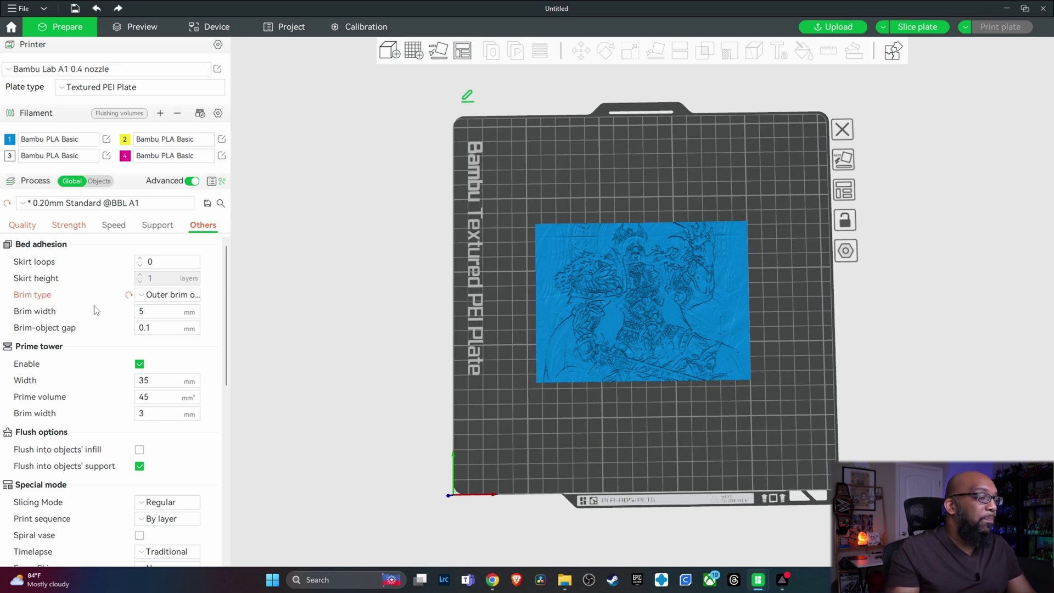
mouse_move(157, 297)
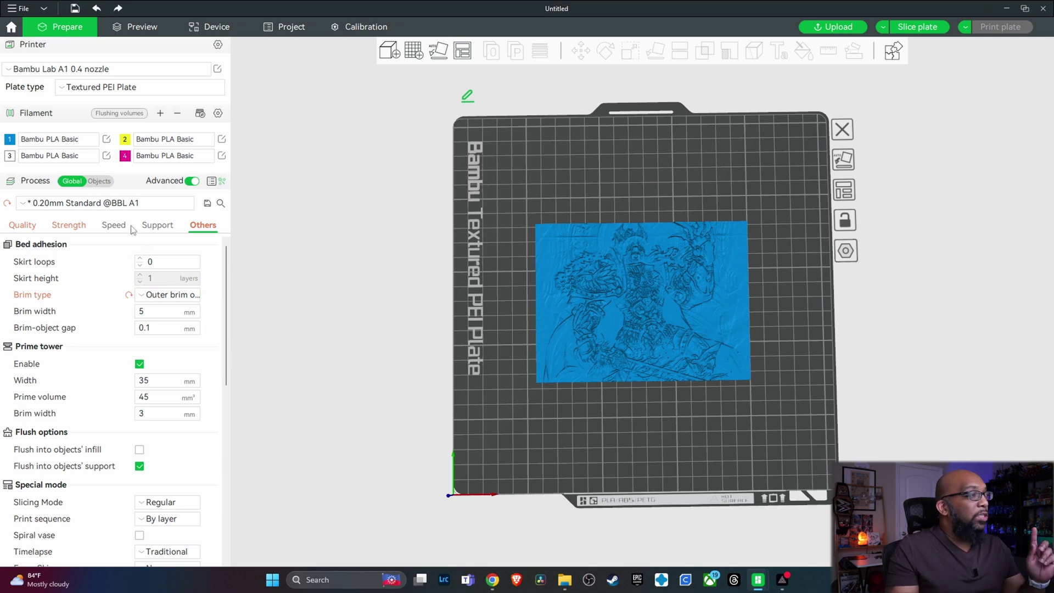
click(99, 182)
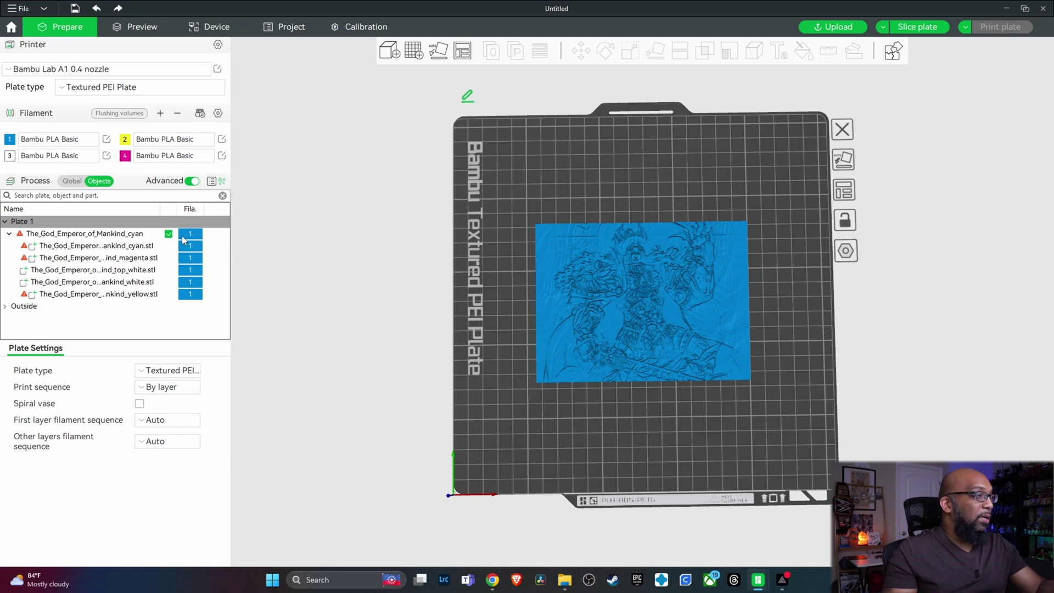
- Assign filament 4 to magenta, 3 to top_white and white, and 2 to yellow
click(143, 246)
click(143, 247)
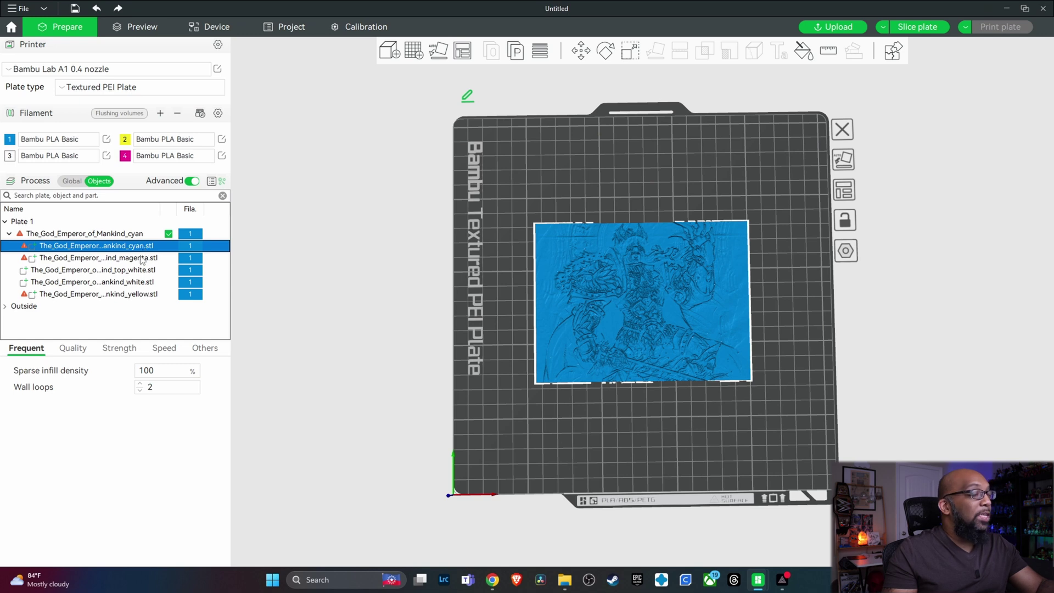
click(141, 258)
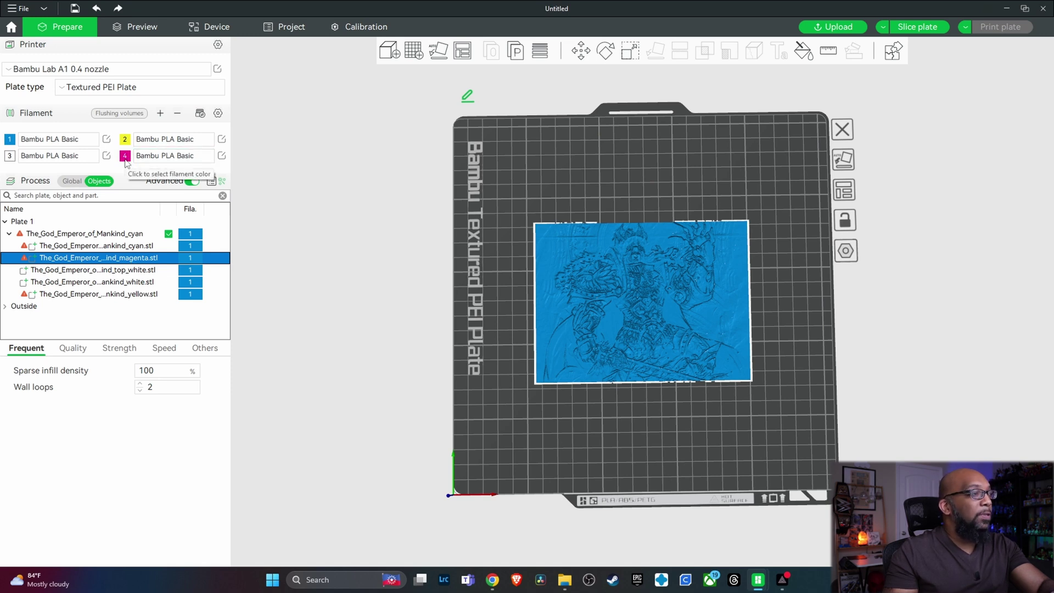
key(4)
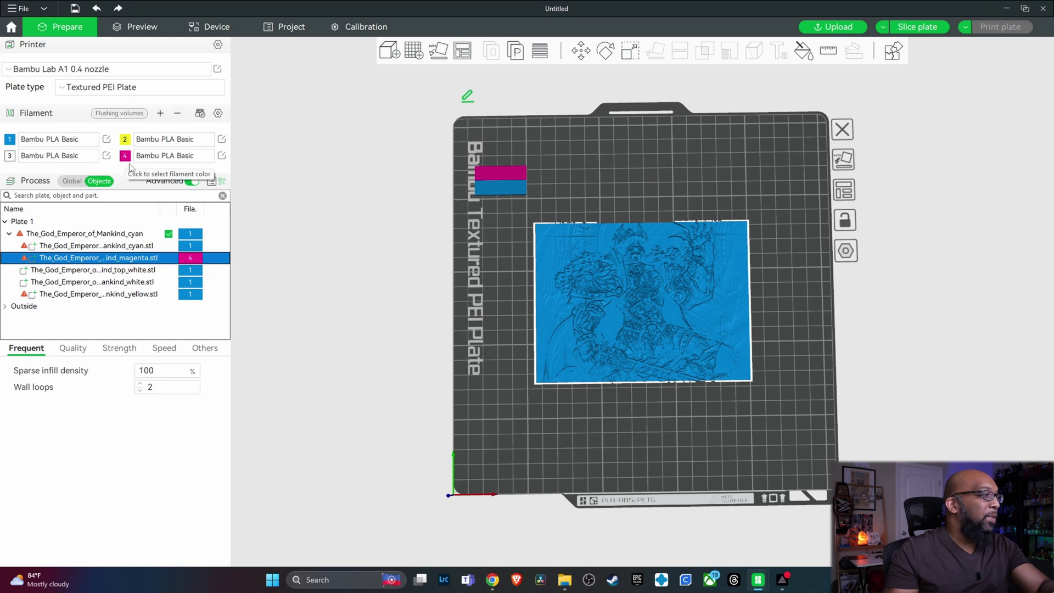
click(122, 273)
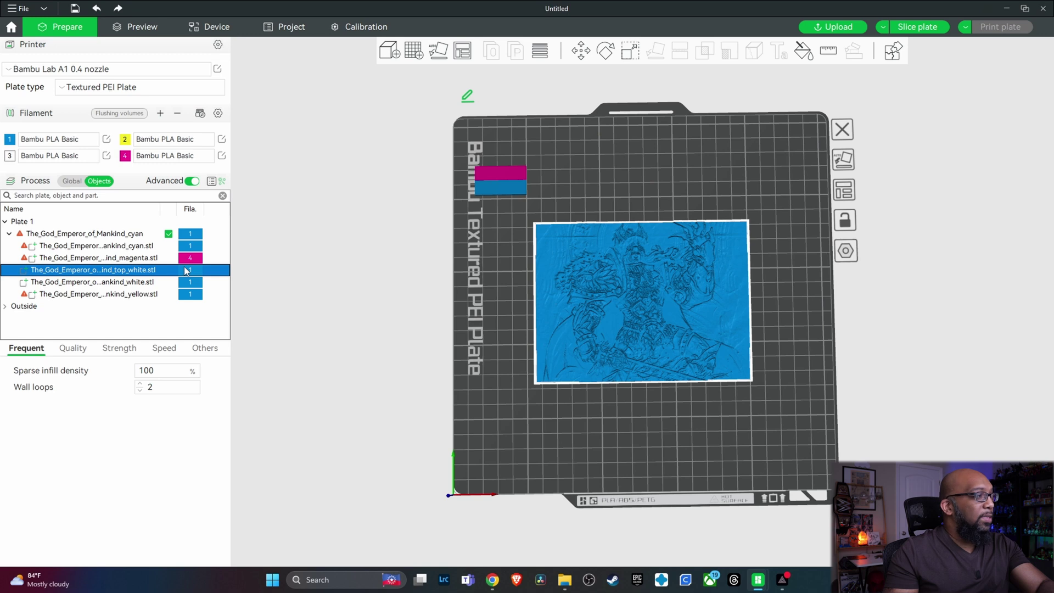
key(3)
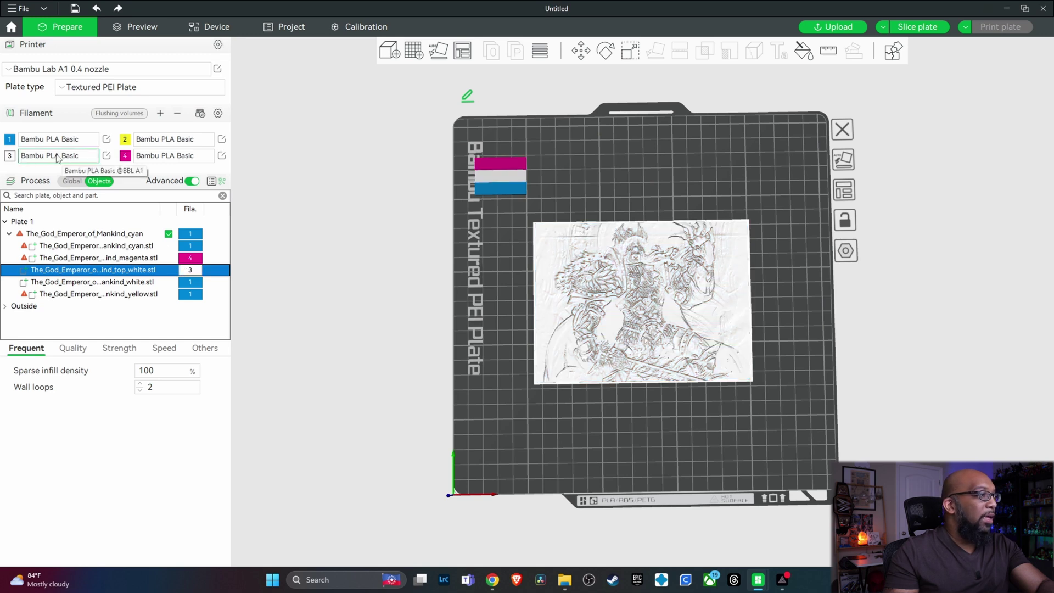
click(192, 281)
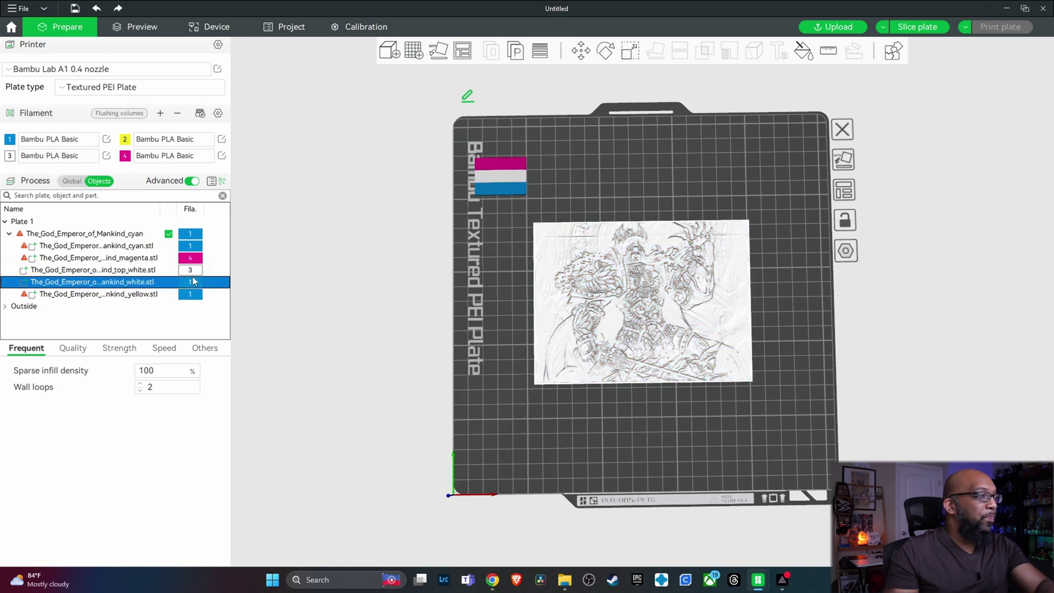
key(3)
click(142, 296)
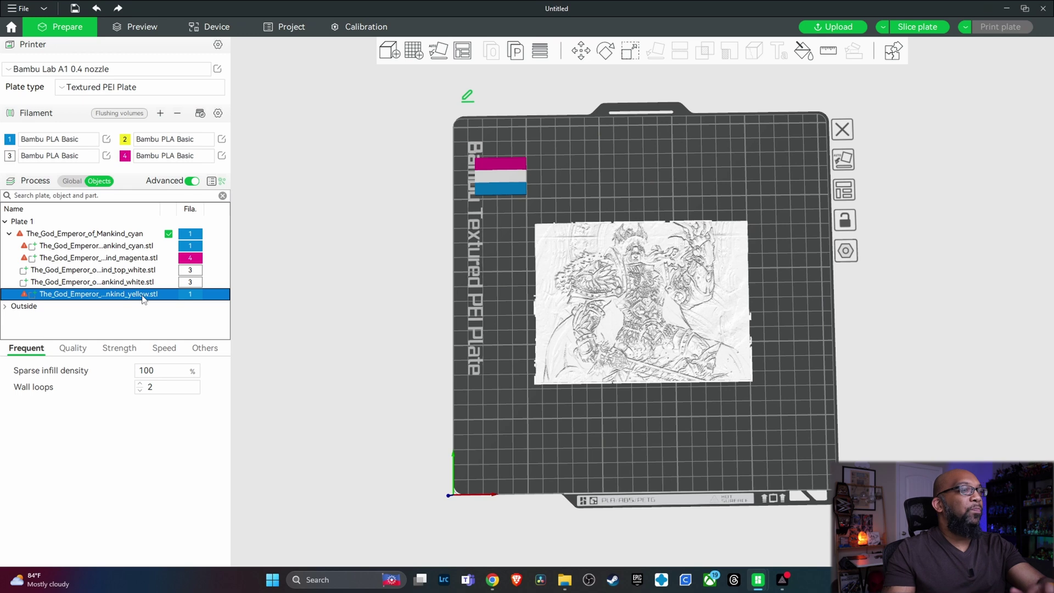
key(2)
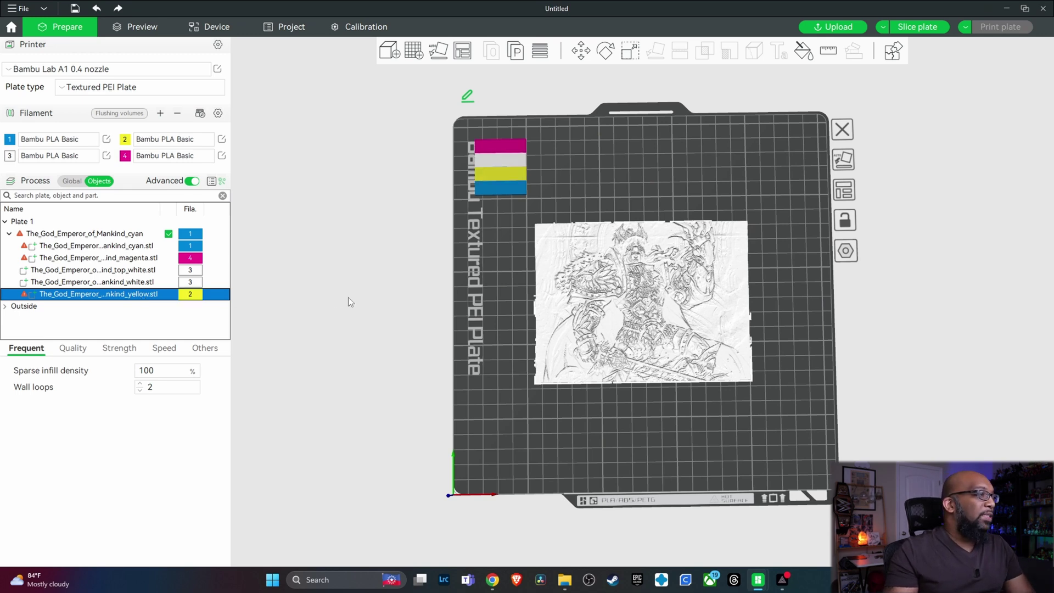
click(348, 297)
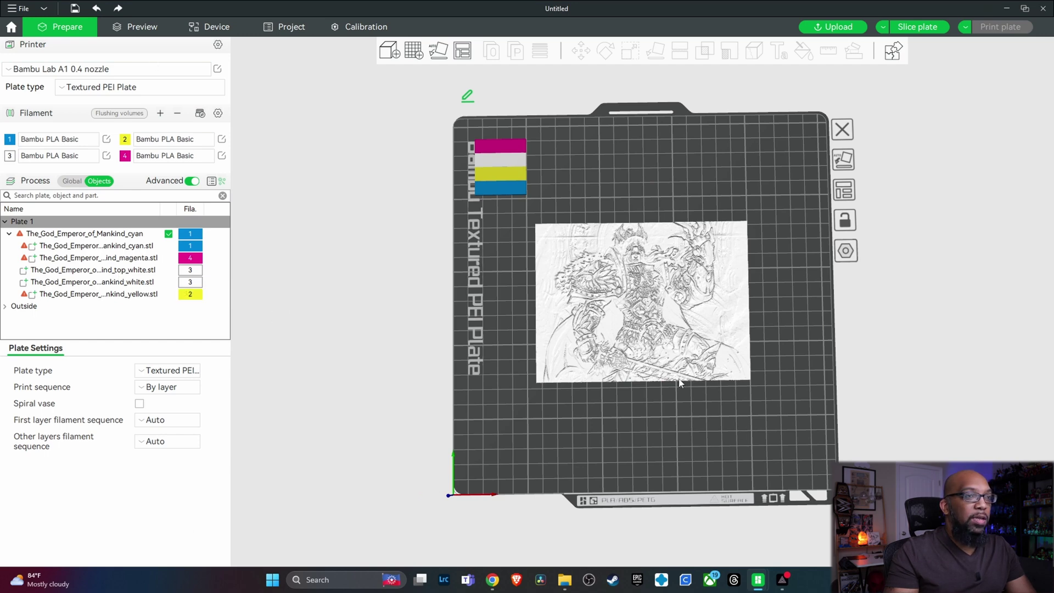
scroll(679, 383, up, 3)
- Slice the plate to get a 5h42m estimate using 50.30 g of filament
scroll(680, 383, down, 2)
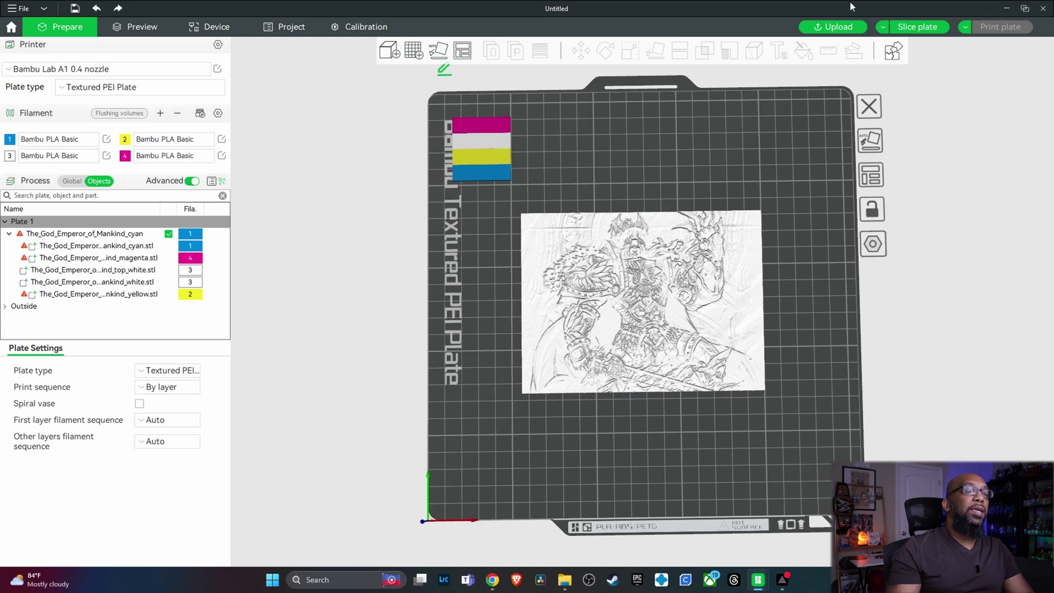
click(909, 28)
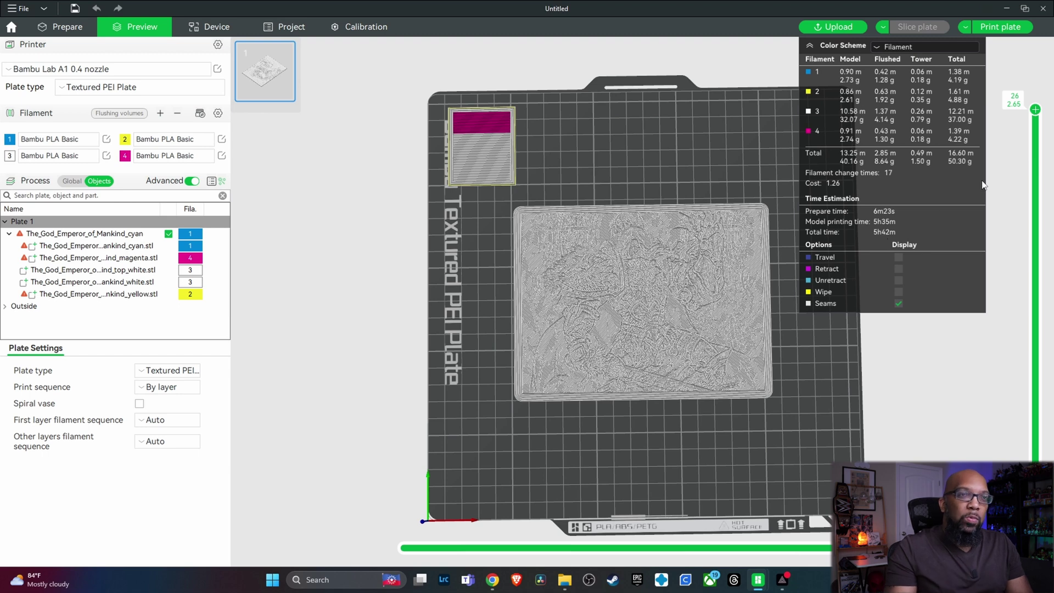
mouse_move(1036, 113)
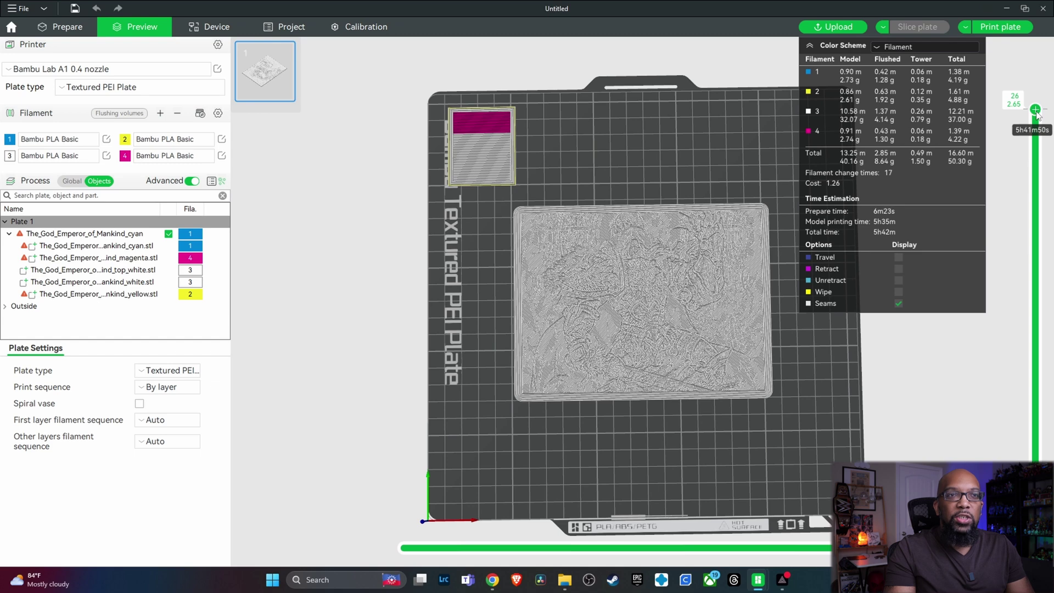
drag(1036, 114, 1052, 57)
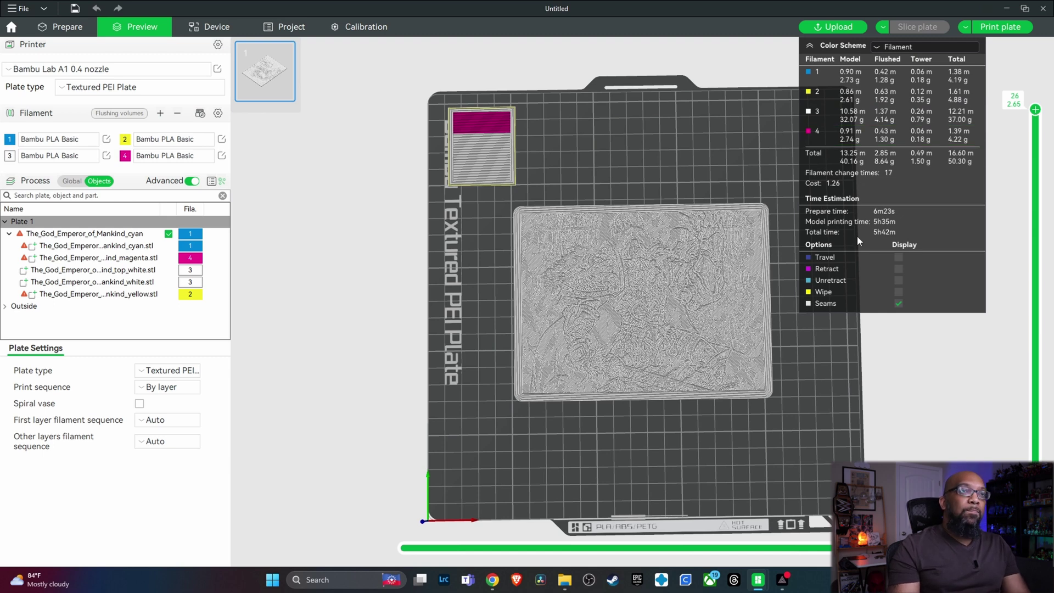
- Bring up the Send print job dialog for the sliced plate with Print plate
click(988, 31)
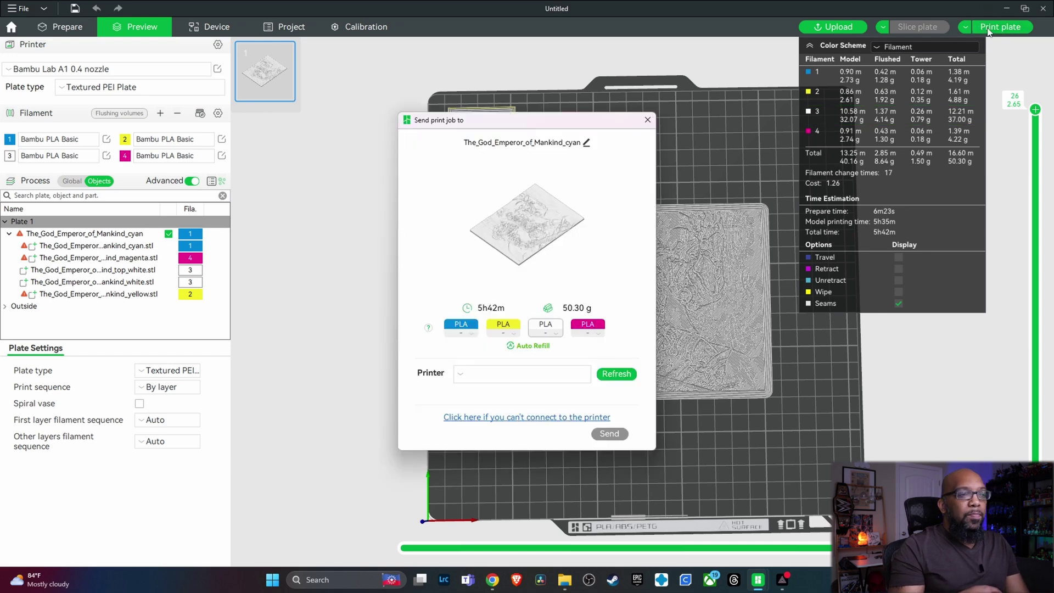